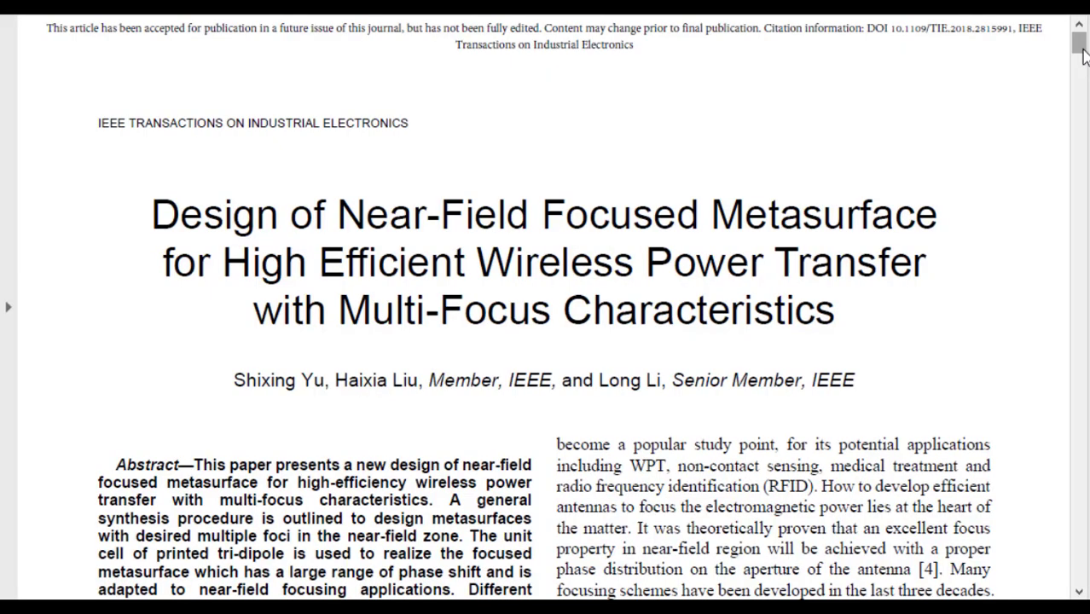
Scroll the IEEE paper to Fig. 6 and Fig. 7 showing the tri-dipole geometry and phase curves.
drag(1079, 43, 1081, 297)
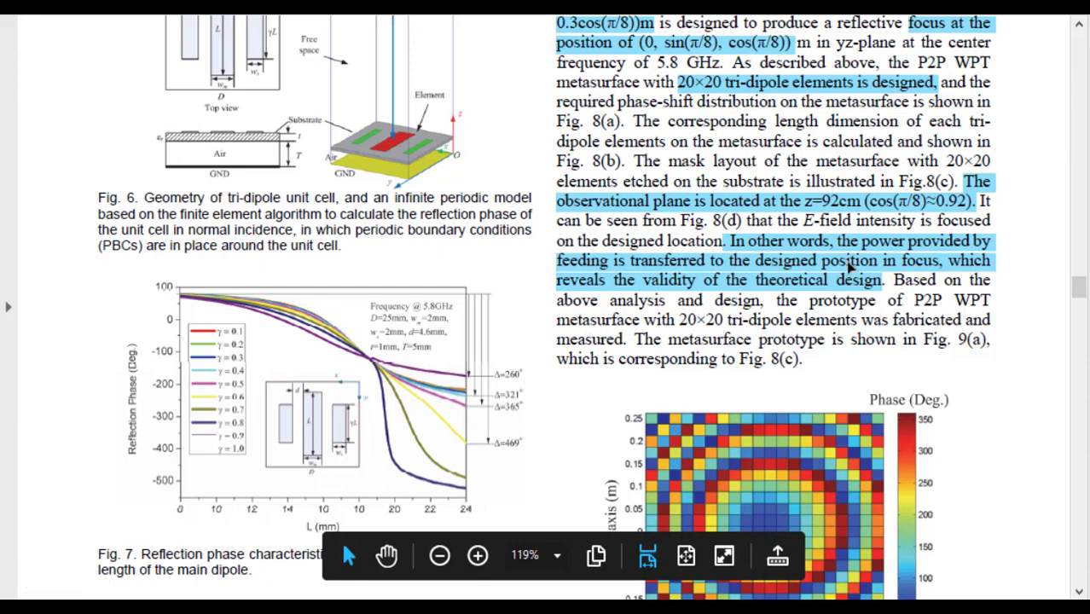
drag(1082, 290, 1083, 294)
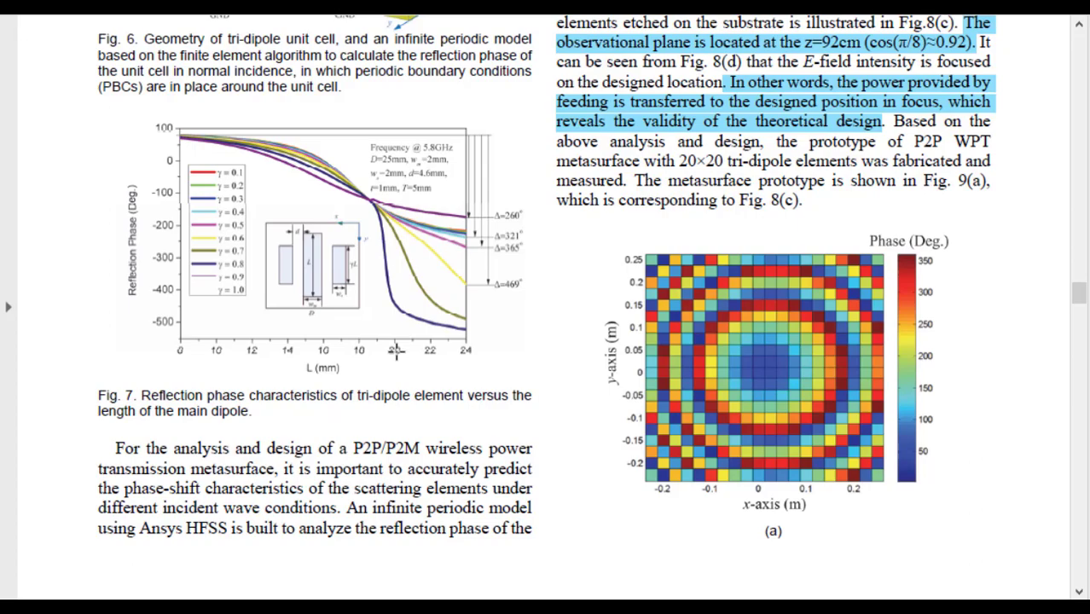
ctrl+scroll(395, 353, up, 2)
scroll(1079, 281, up, 3)
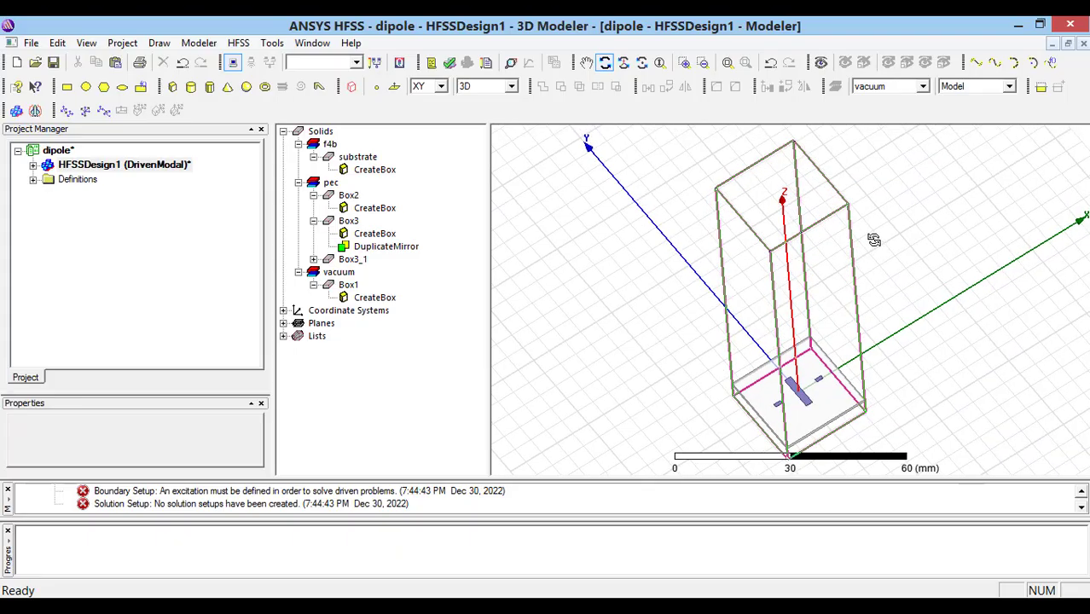
drag(904, 213, 872, 234)
drag(830, 328, 834, 296)
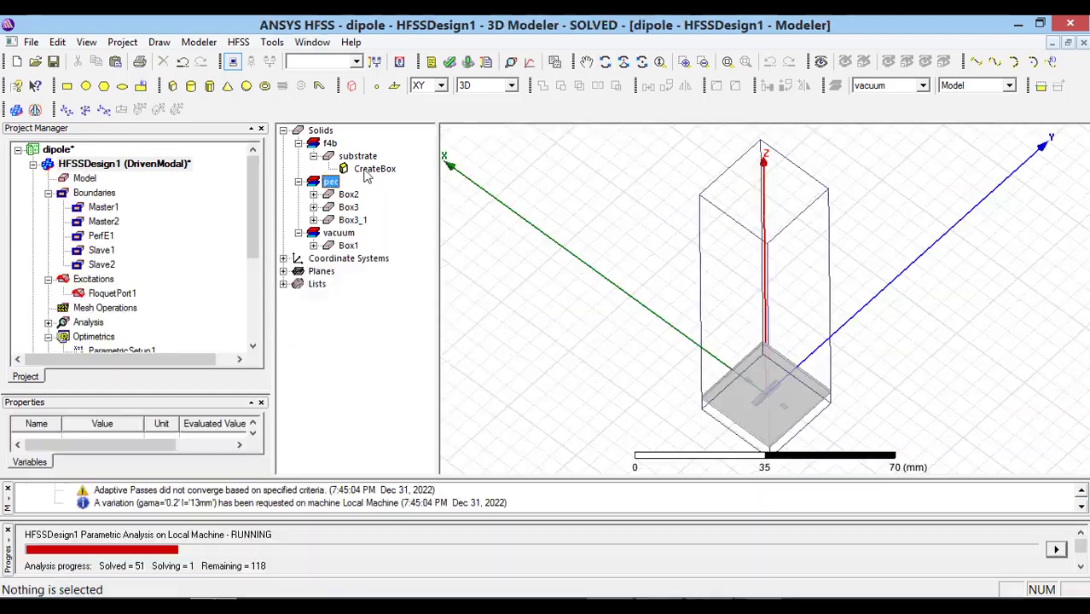
click(366, 170)
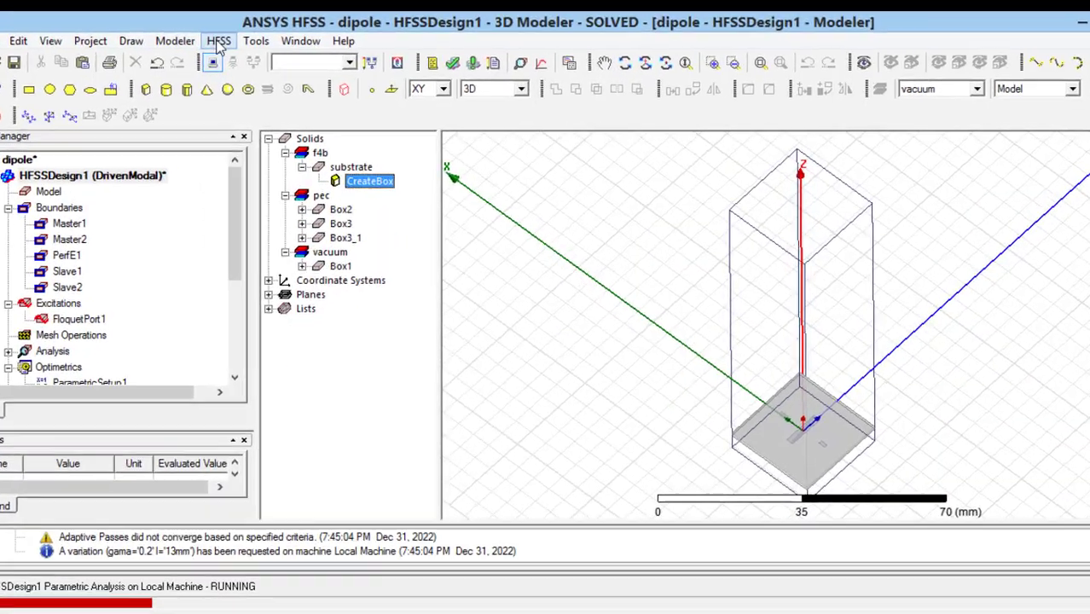
click(238, 44)
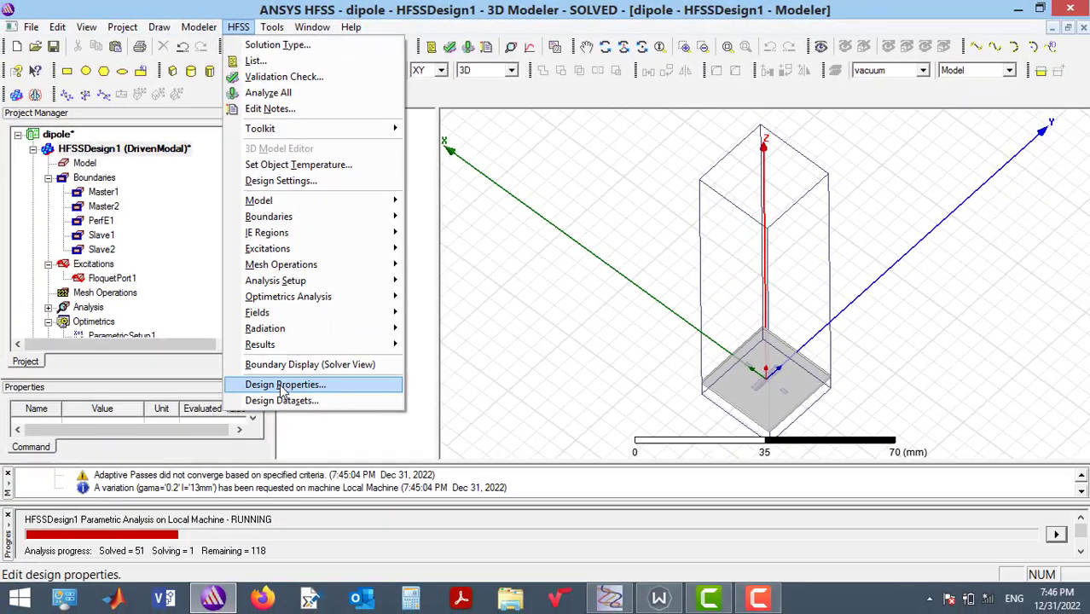
click(284, 384)
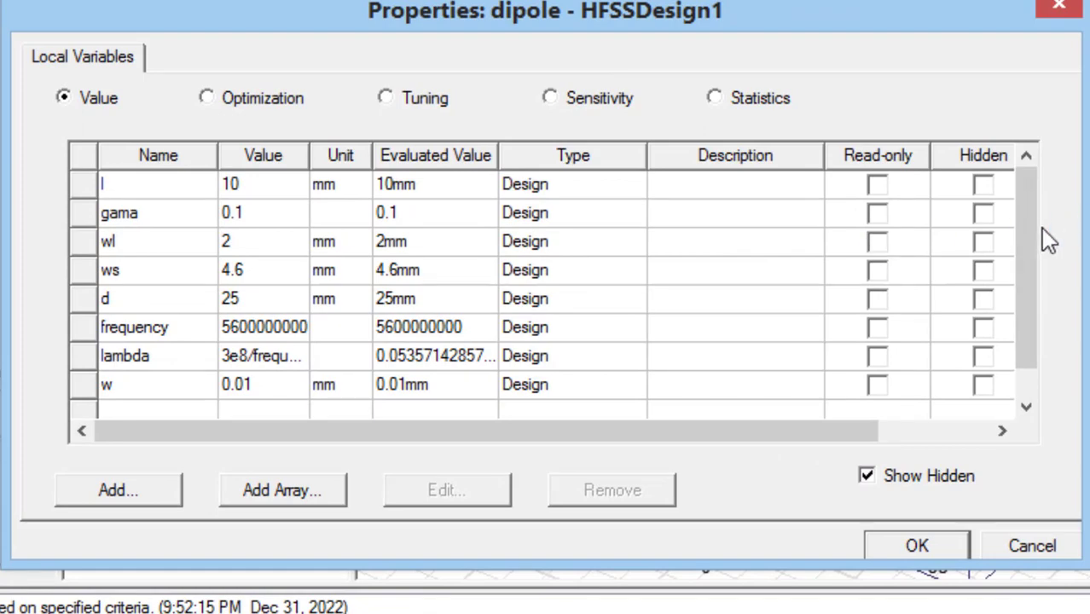
drag(1033, 228, 1039, 254)
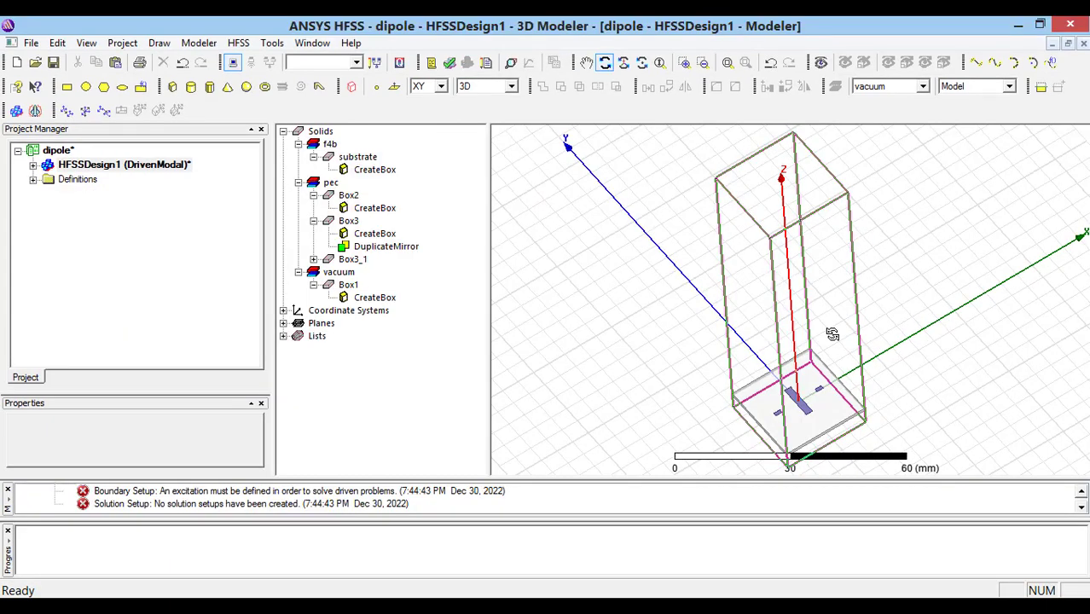
Select a long side face of the air box and assign it a Master boundary.
drag(828, 334, 835, 296)
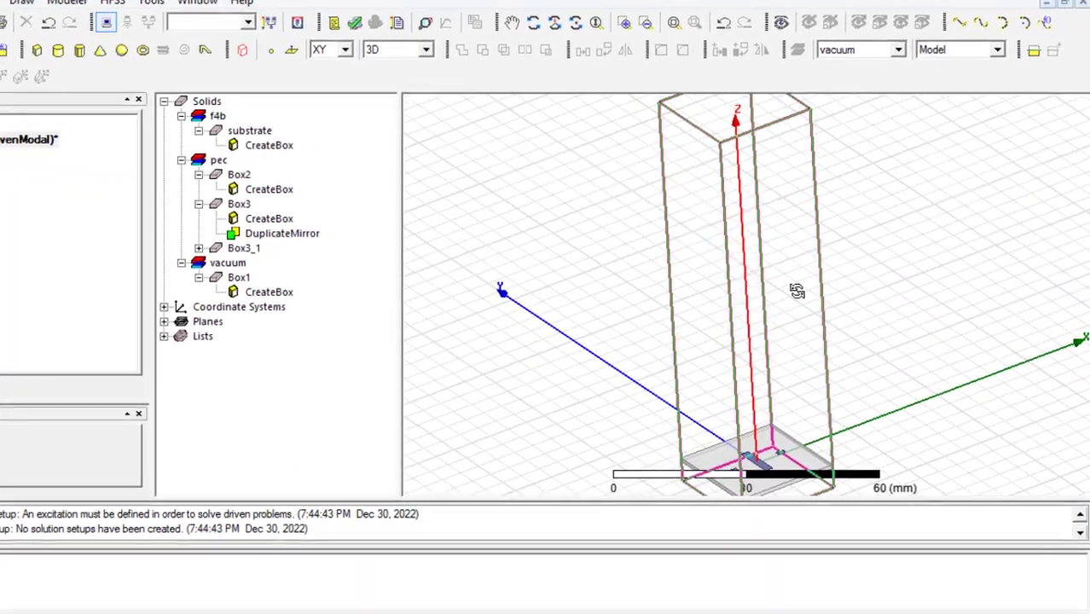
click(826, 302)
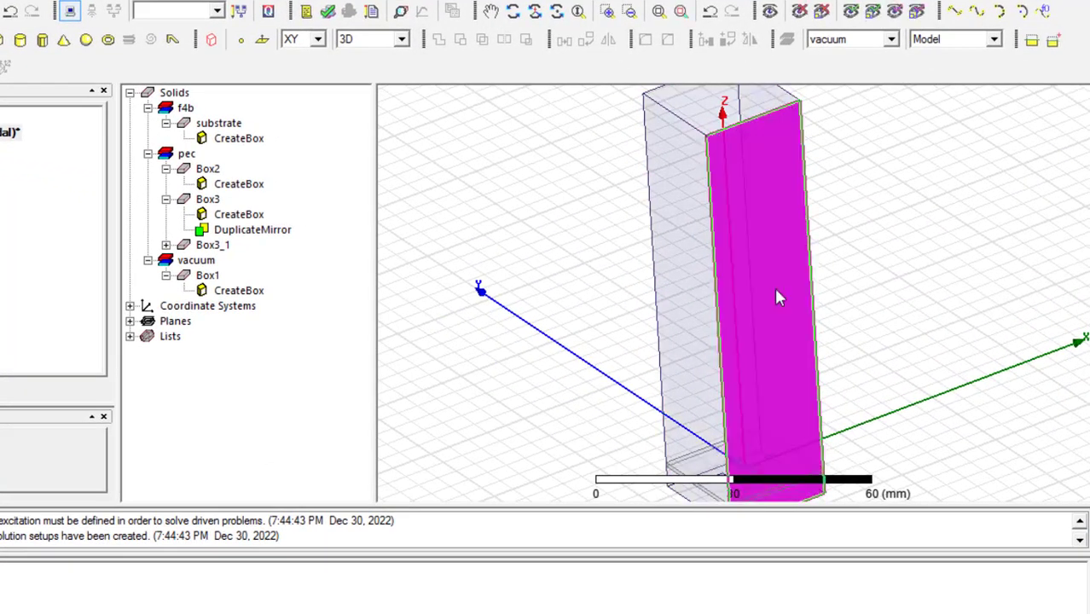
right_click(776, 292)
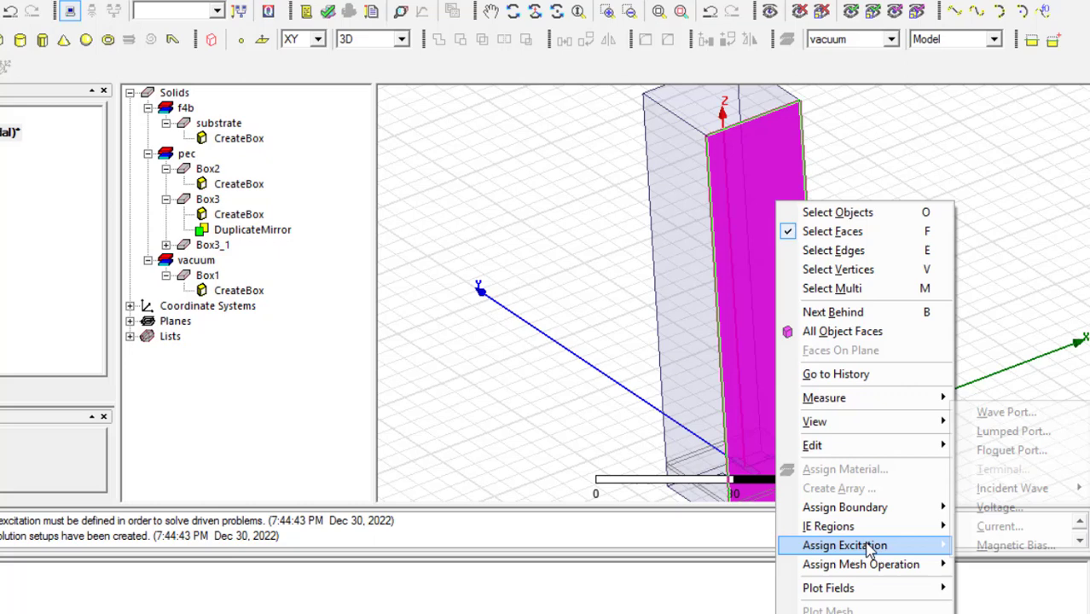
mouse_move(866, 512)
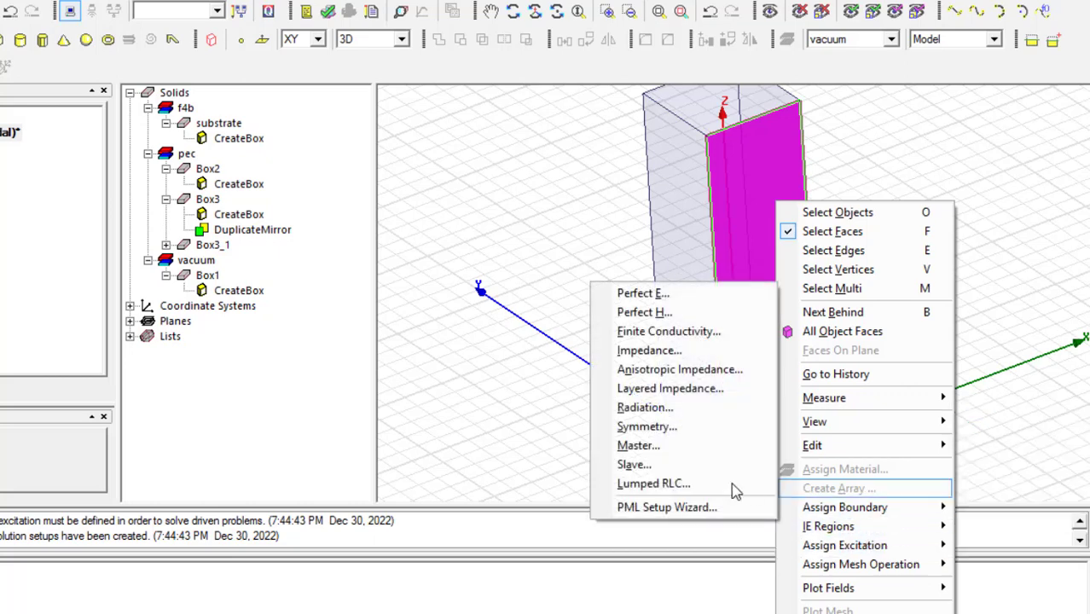
click(697, 458)
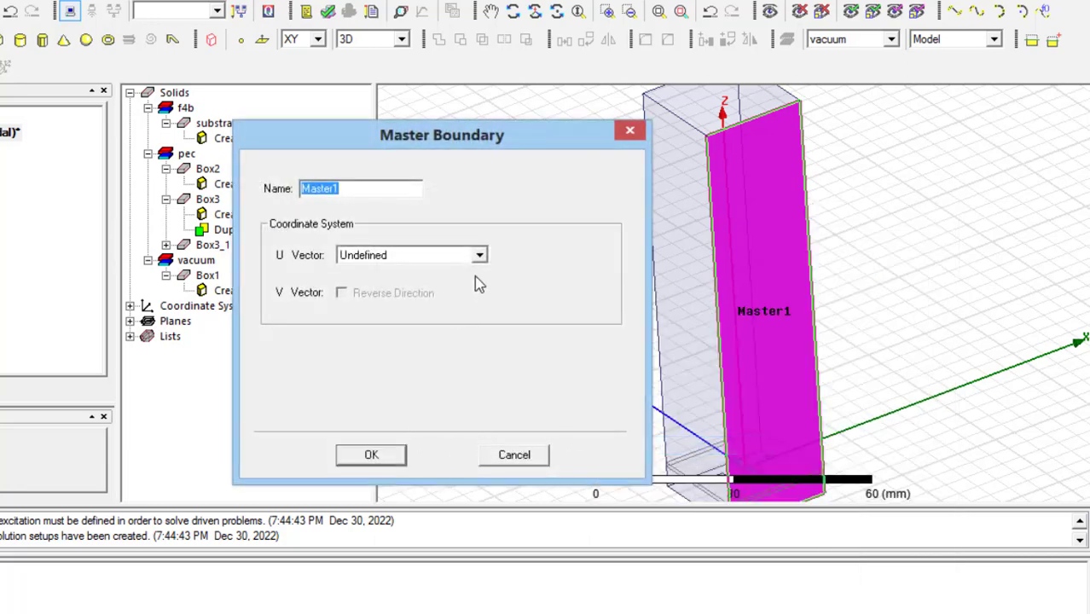
Draw Master1's U vector along the box's base edge, reverse V, and confirm.
click(479, 255)
click(441, 288)
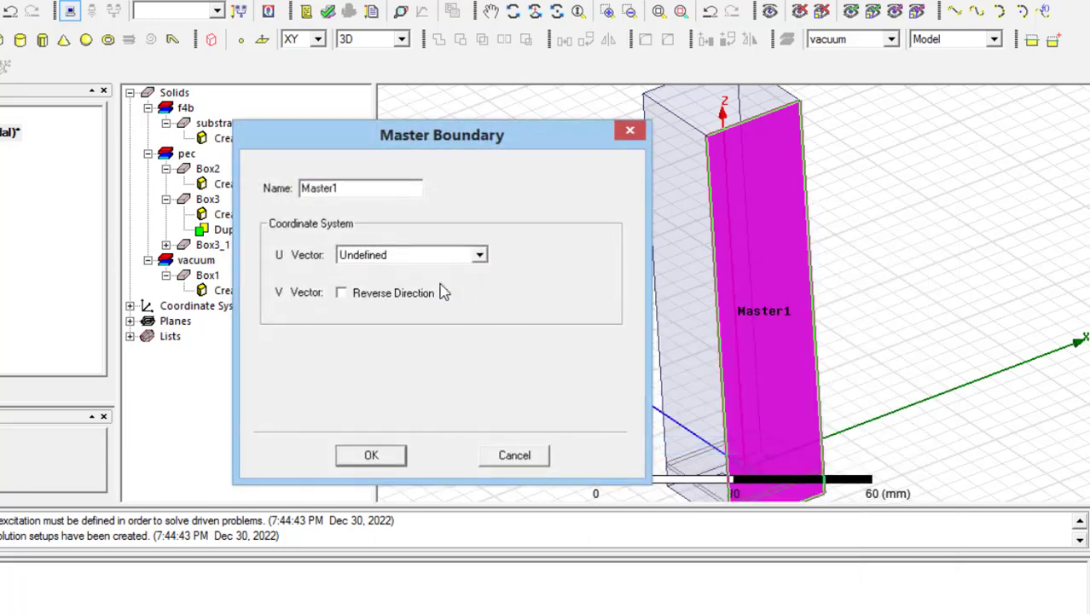
click(658, 14)
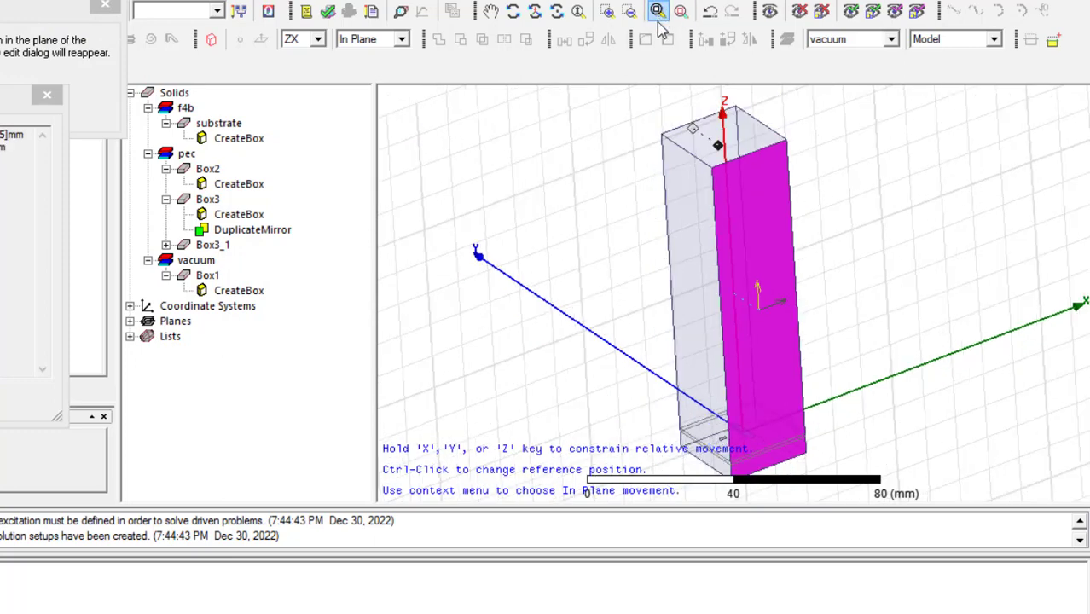
click(732, 471)
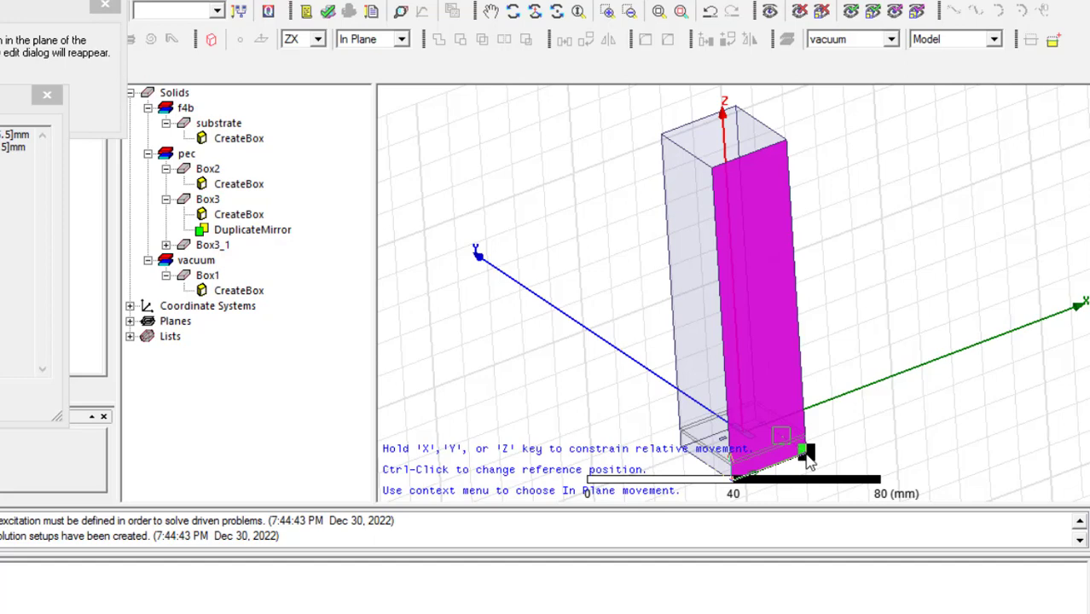
click(806, 454)
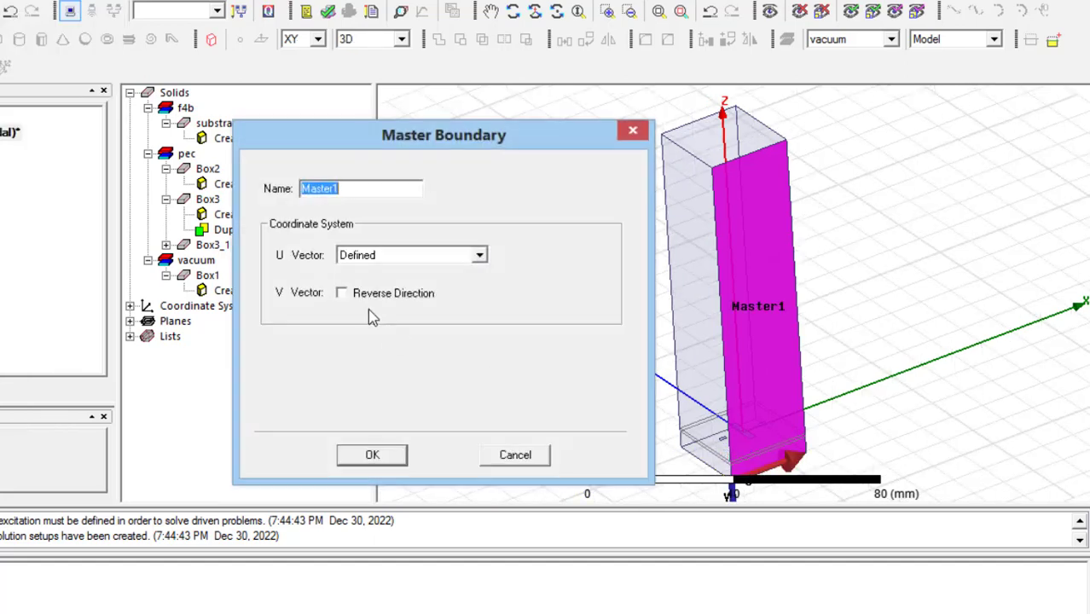
click(343, 293)
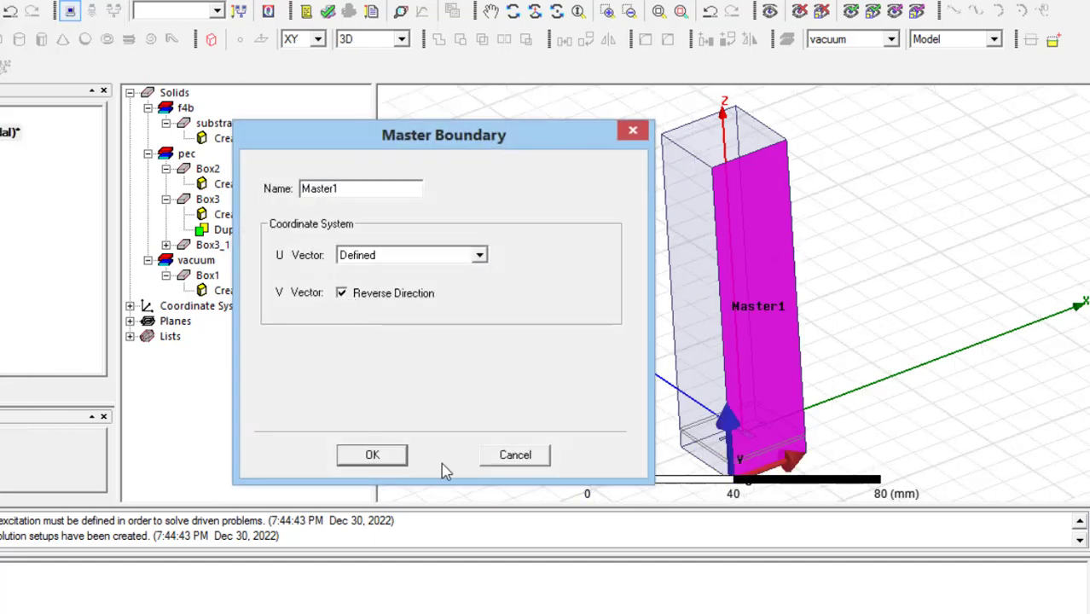
click(370, 456)
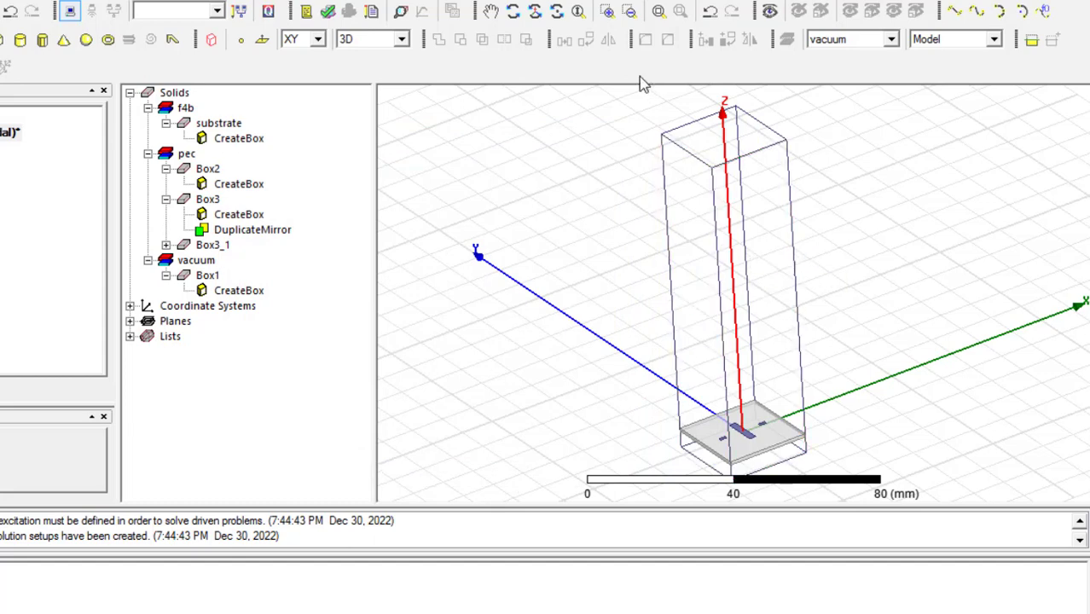
click(513, 10)
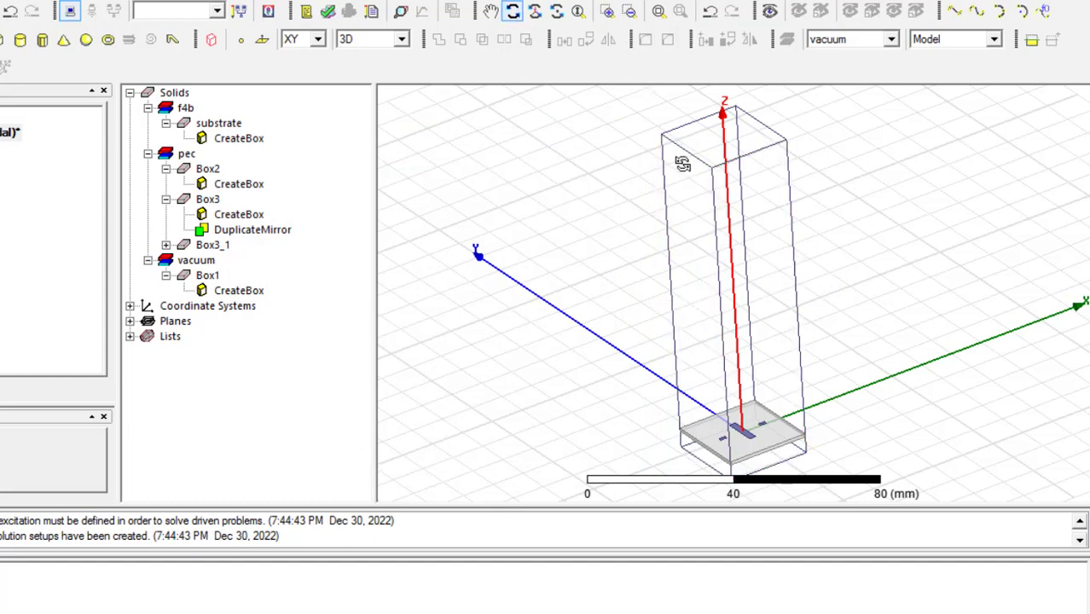
Orbit to the opposite long side face and assign it a Slave boundary.
drag(702, 164, 782, 193)
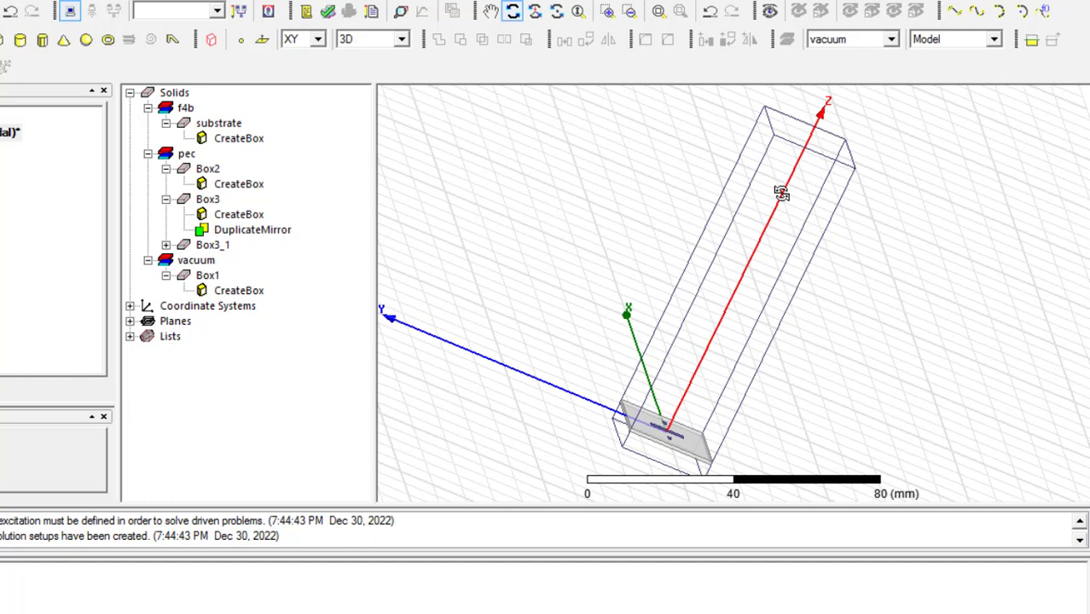
key(Escape)
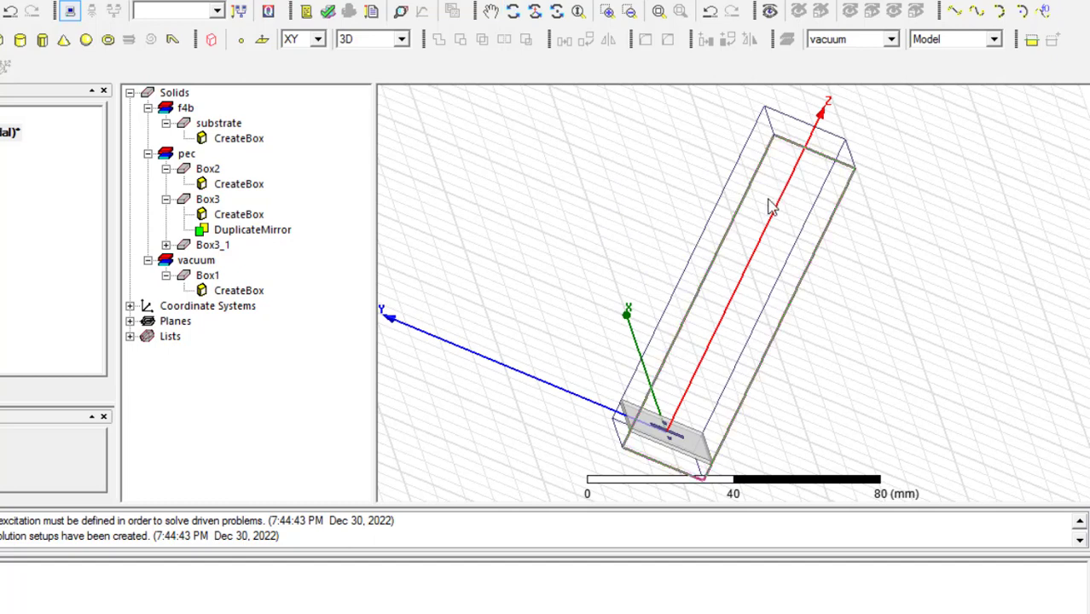
click(702, 260)
right_click(701, 260)
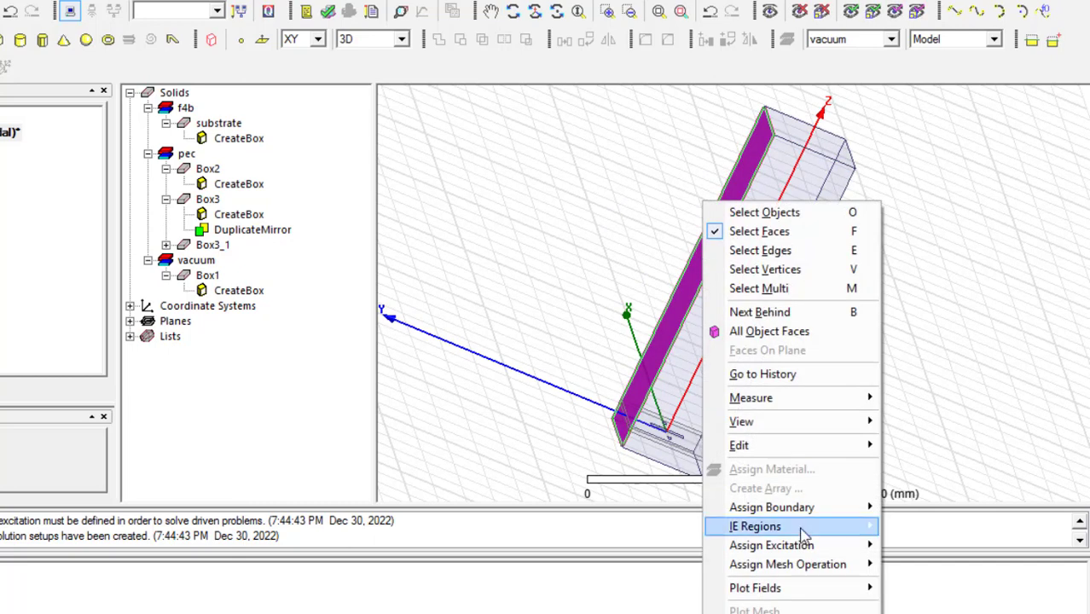
mouse_move(801, 510)
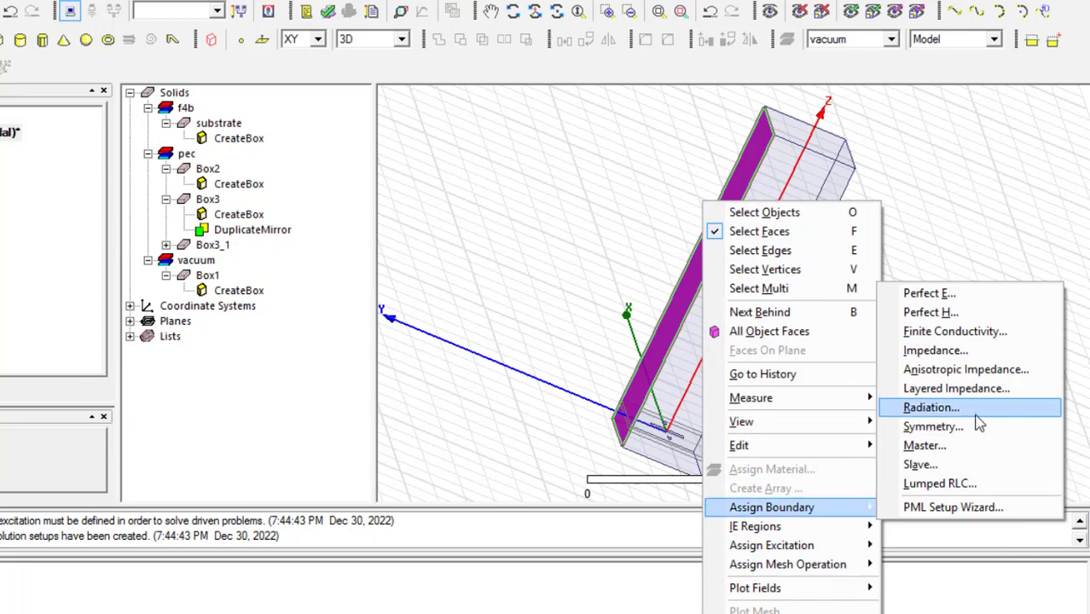
click(921, 465)
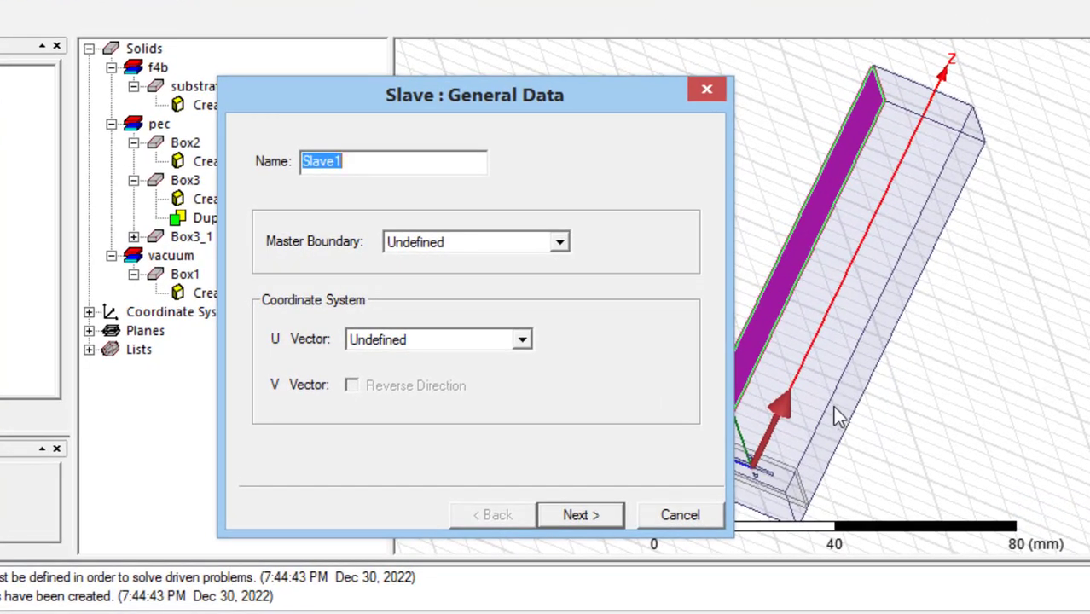
Pair Slave1 with Master1, draw its U vector to the box corner, and finish.
click(559, 243)
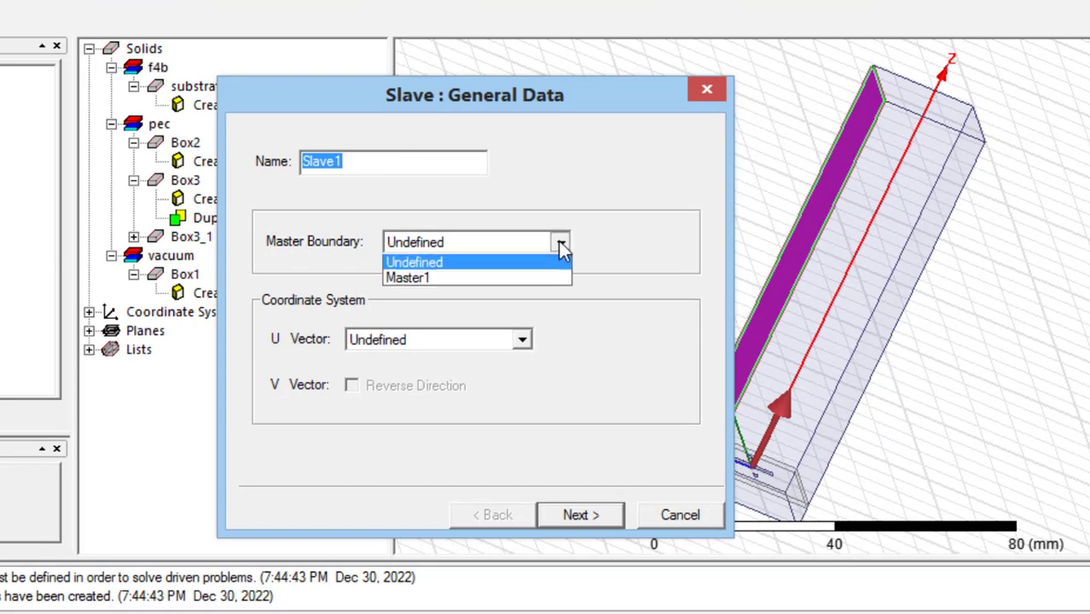
click(516, 277)
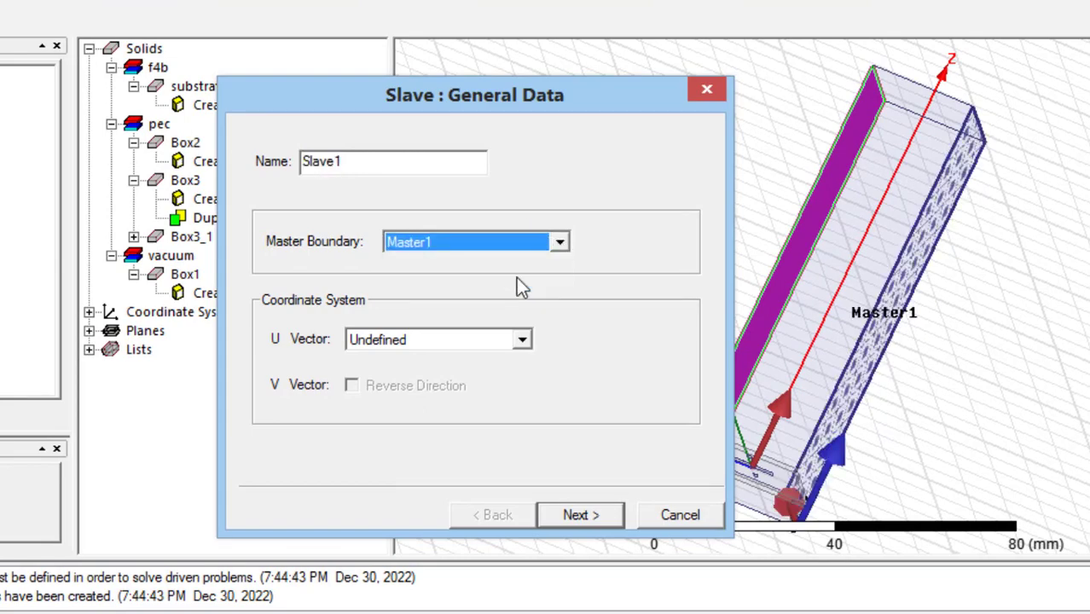
click(521, 341)
click(474, 379)
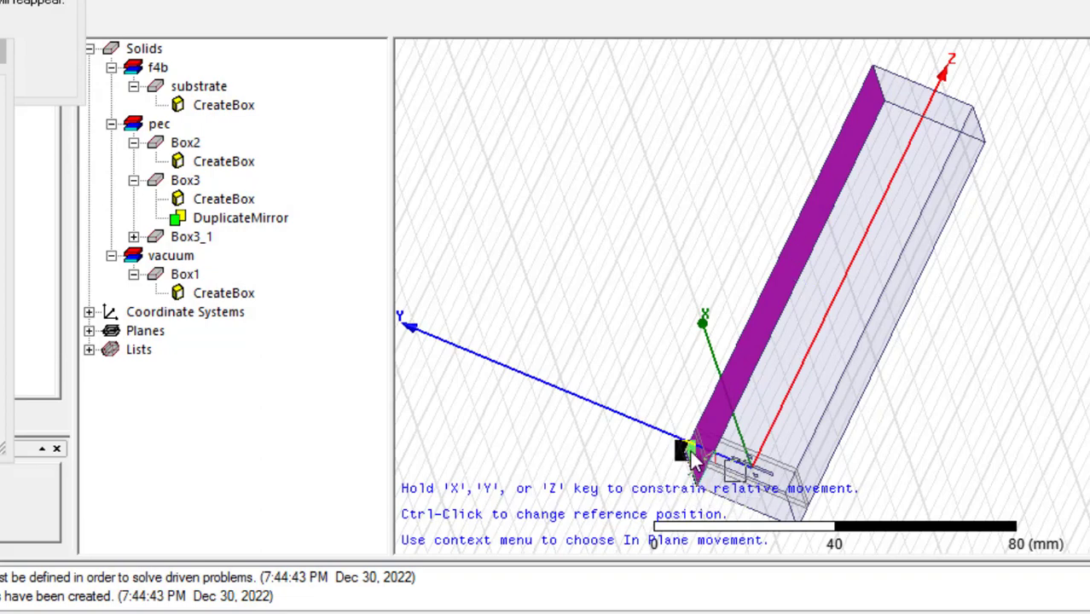
click(681, 446)
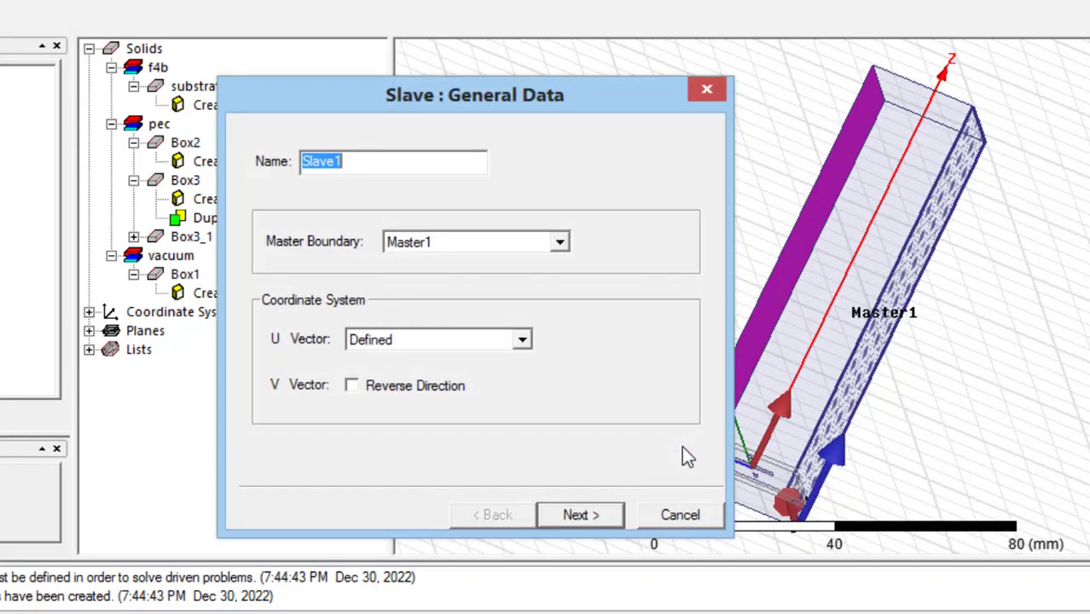
click(607, 513)
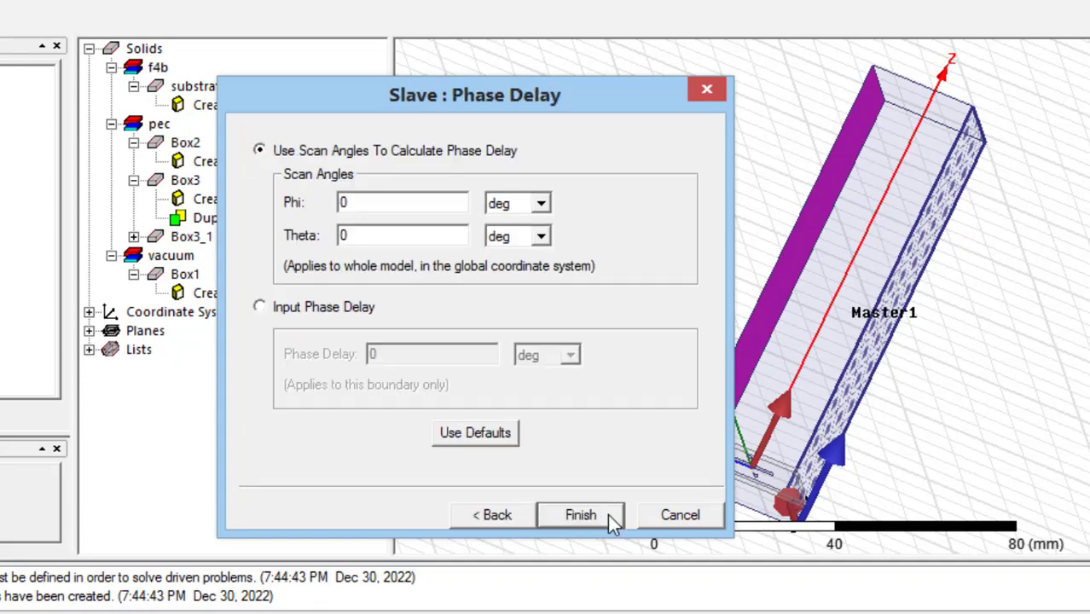
click(609, 515)
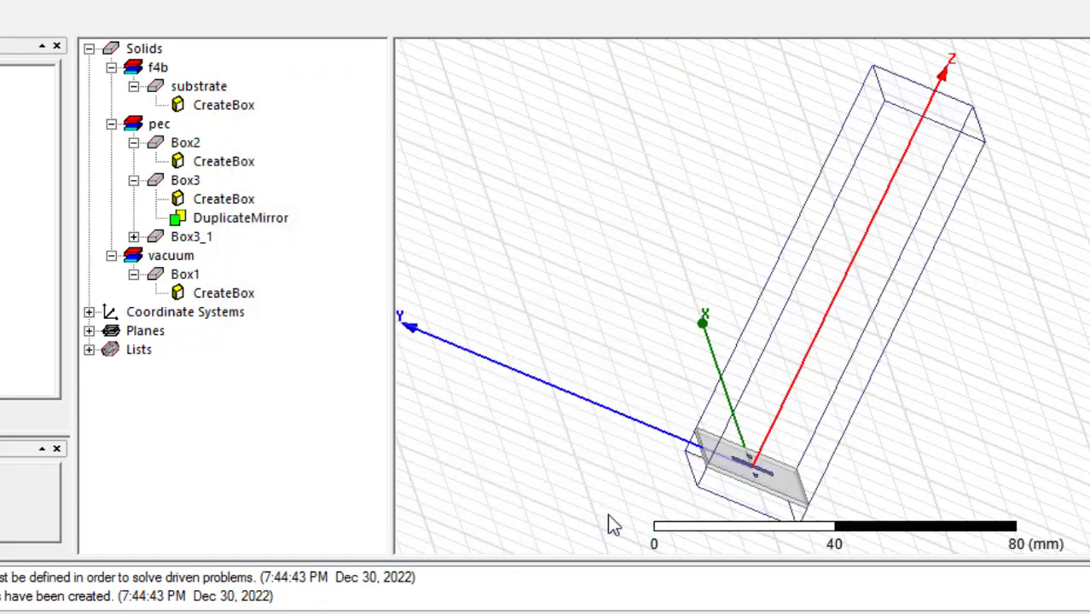
Make the long side face Master2, with its U vector between adjacent corners along Y and V reversed.
click(815, 401)
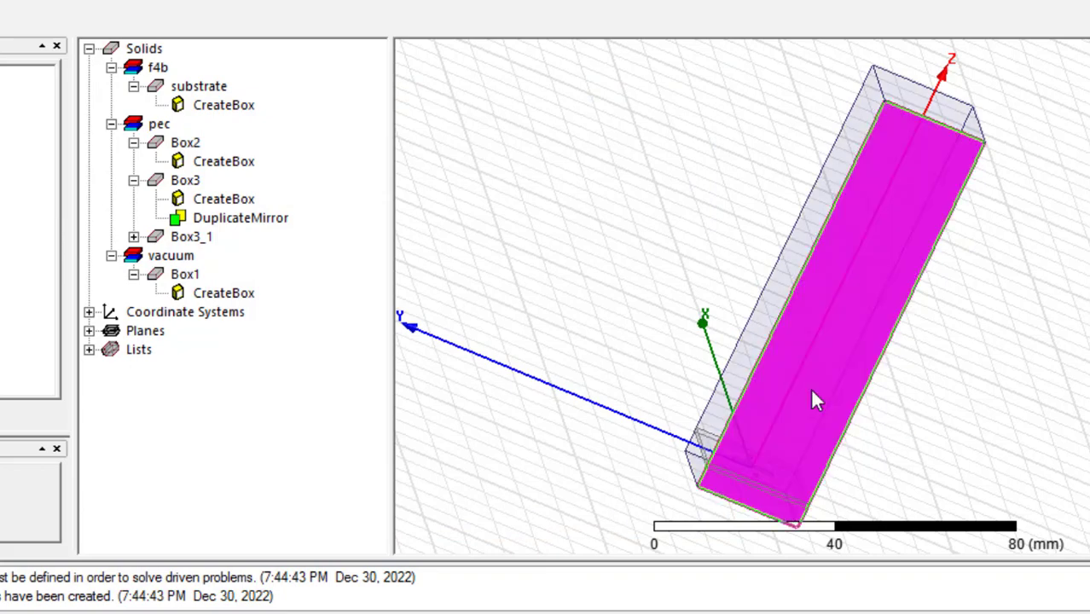
right_click(814, 401)
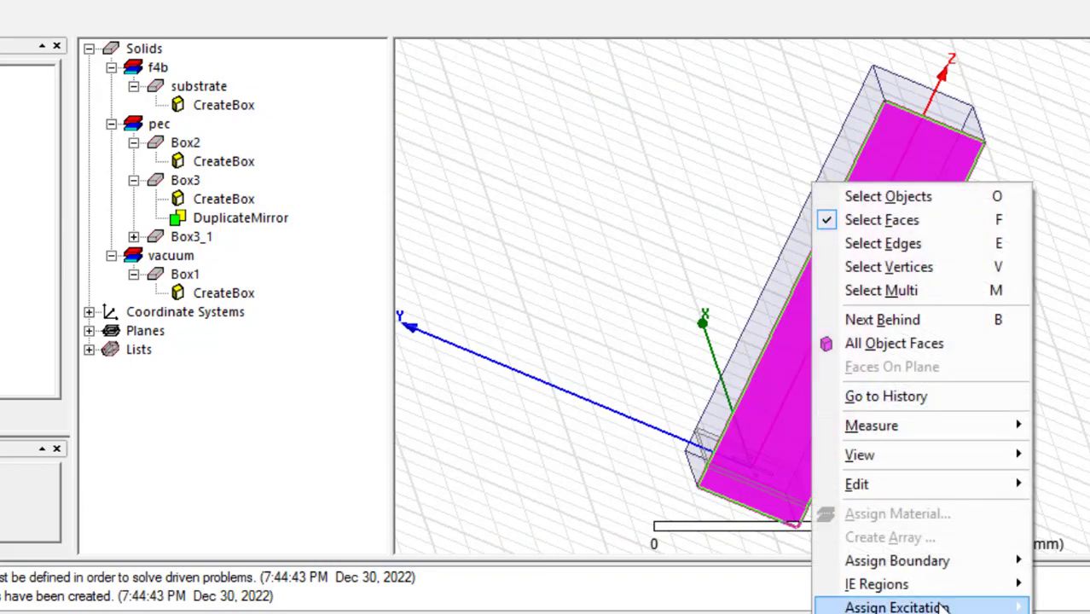
mouse_move(937, 600)
mouse_move(904, 560)
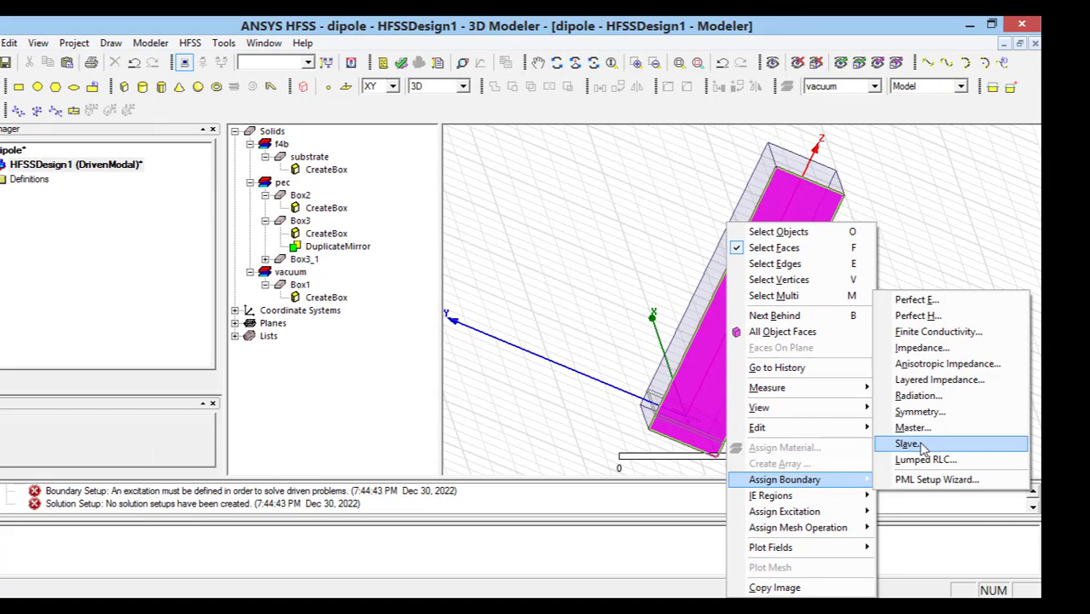
click(910, 427)
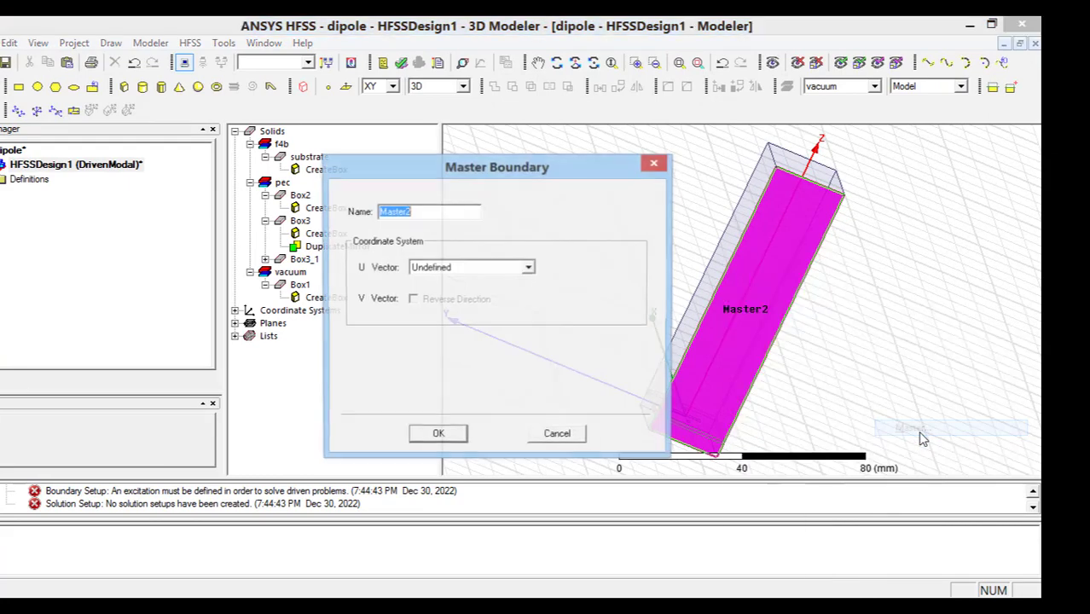
click(529, 269)
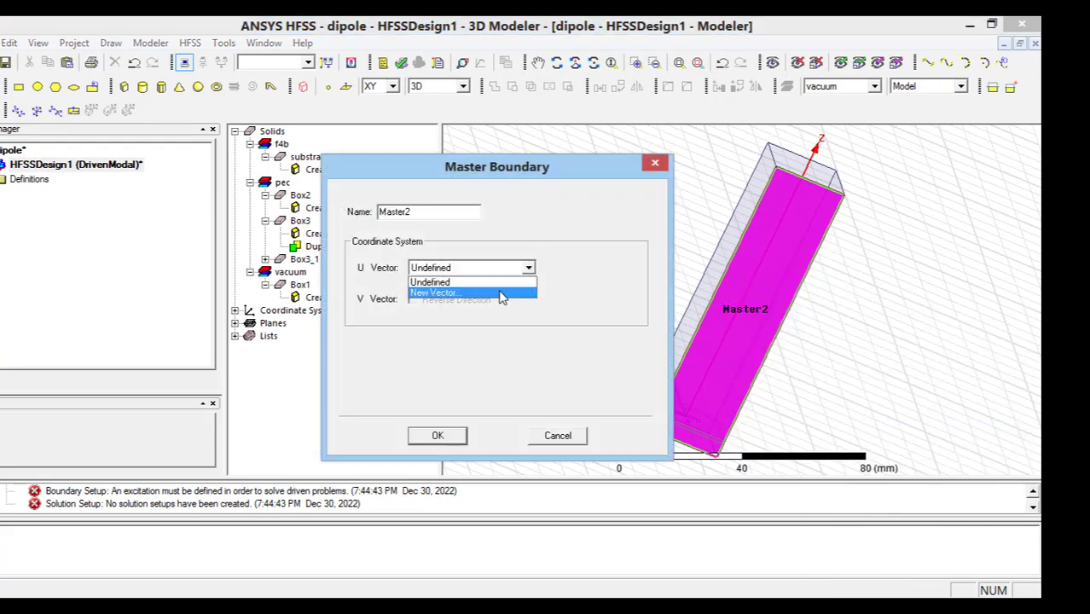
click(499, 294)
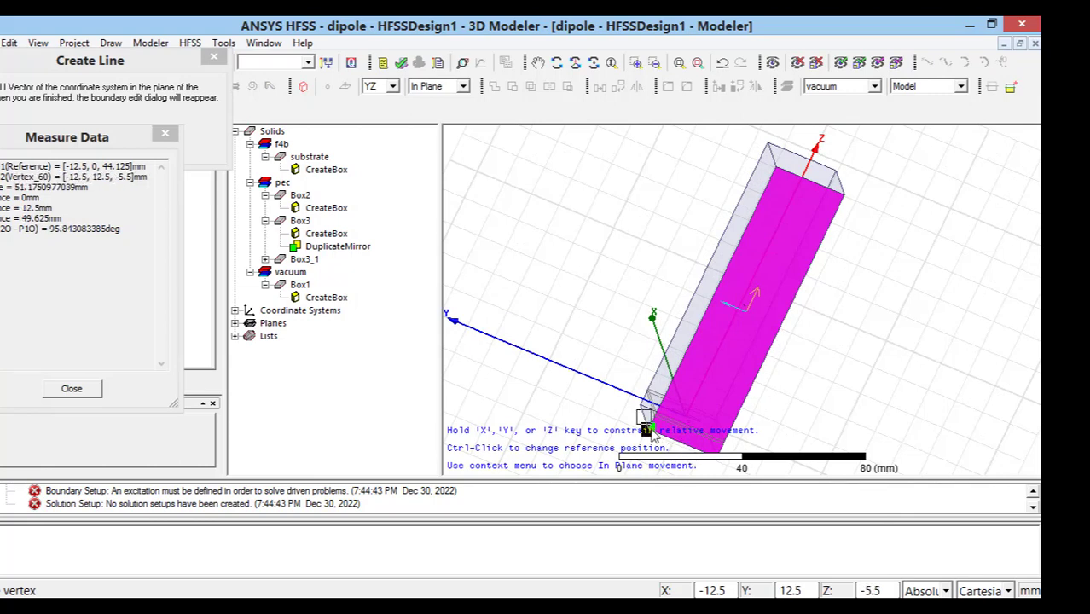
click(648, 429)
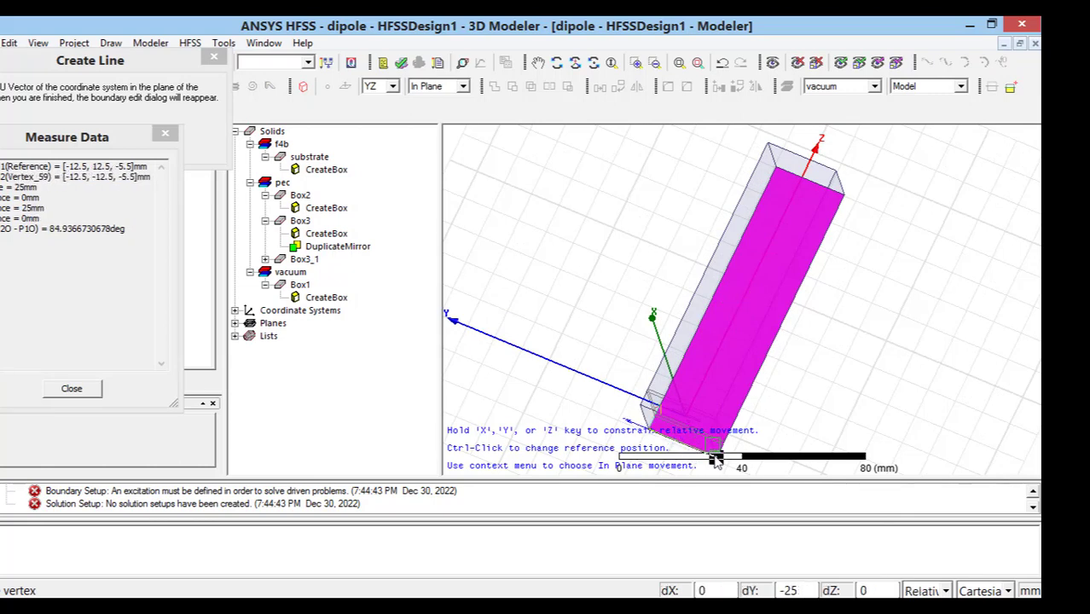
click(717, 462)
click(420, 302)
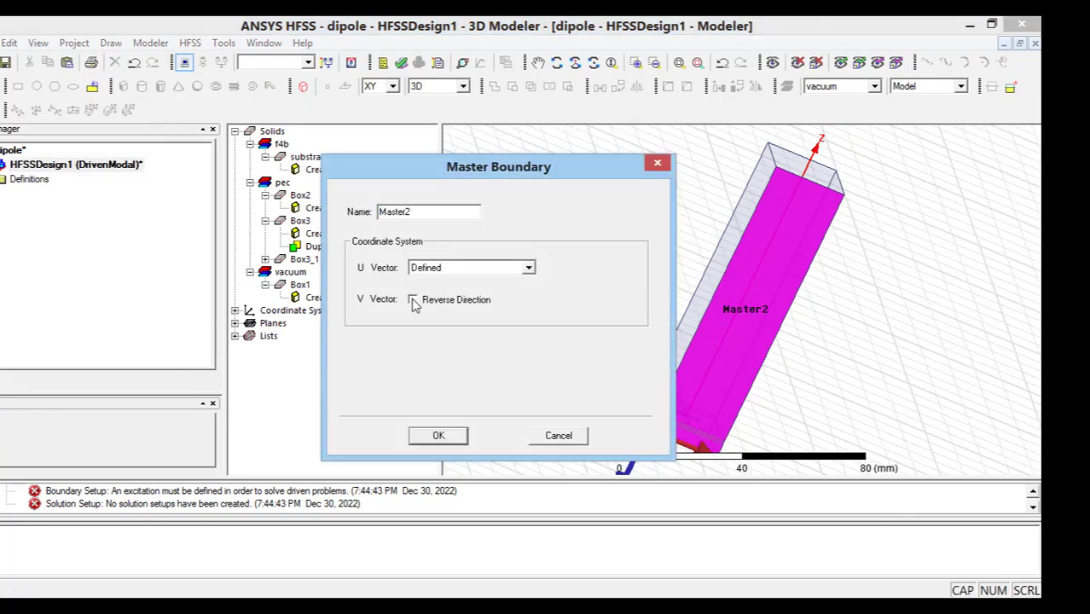
click(436, 439)
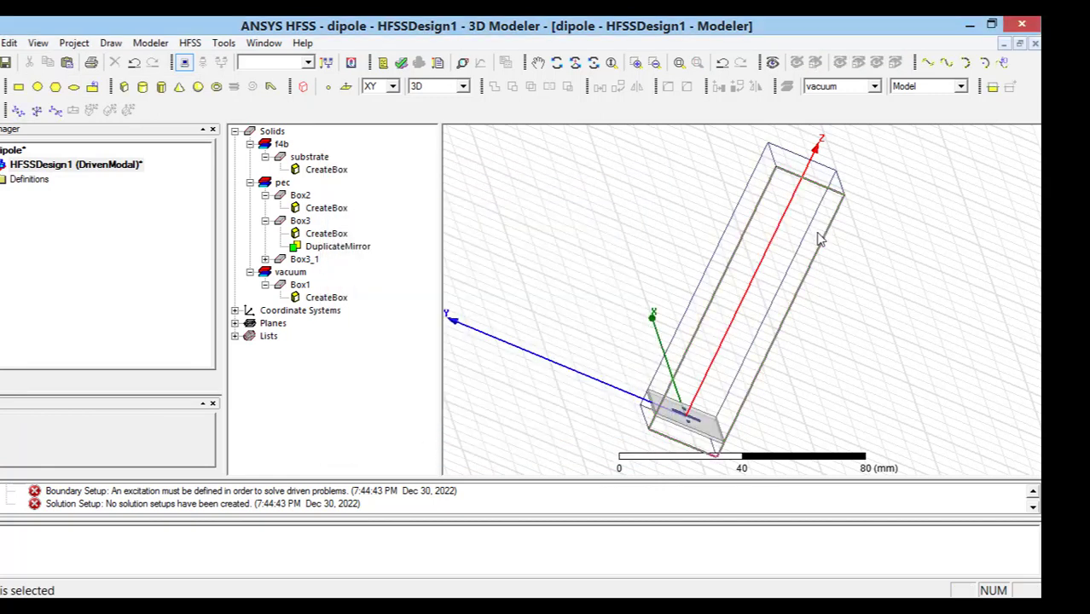
Orbit to the top face of the vacuum box and assign it a Slave boundary.
click(557, 63)
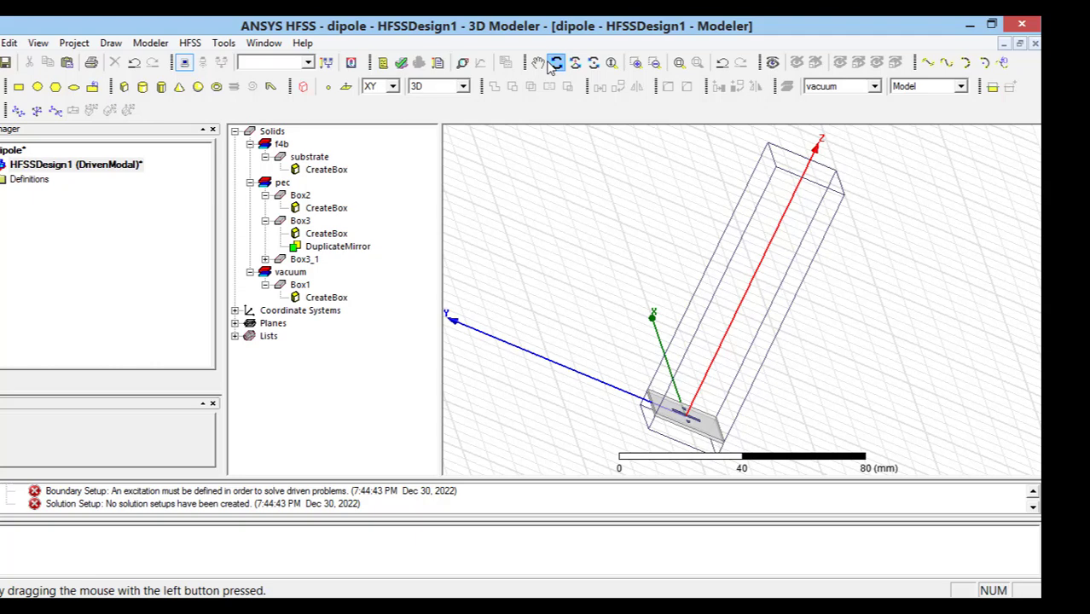
drag(823, 167, 789, 344)
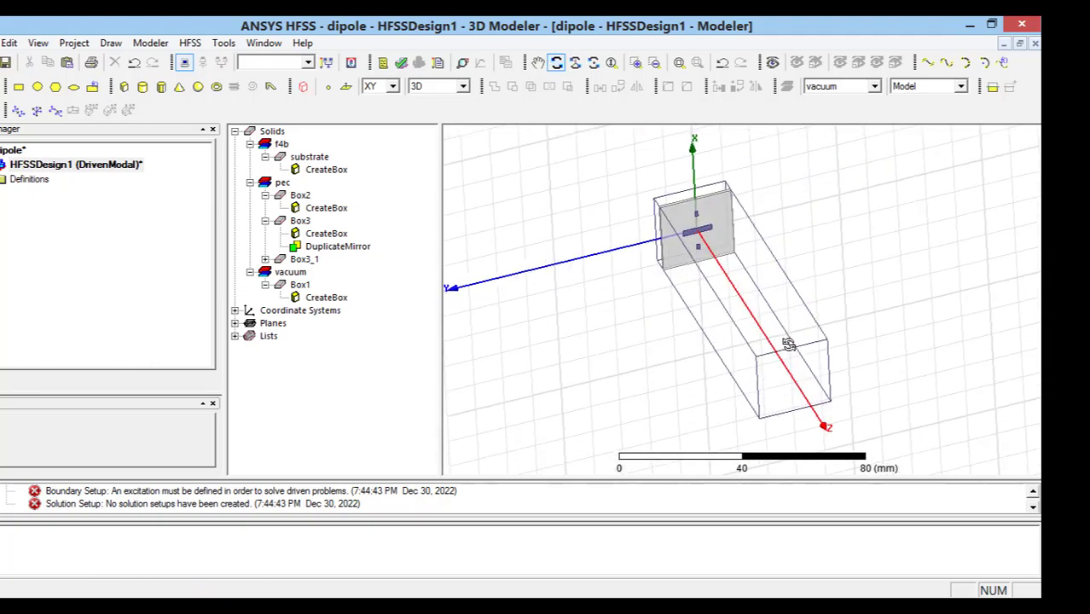
key(Escape)
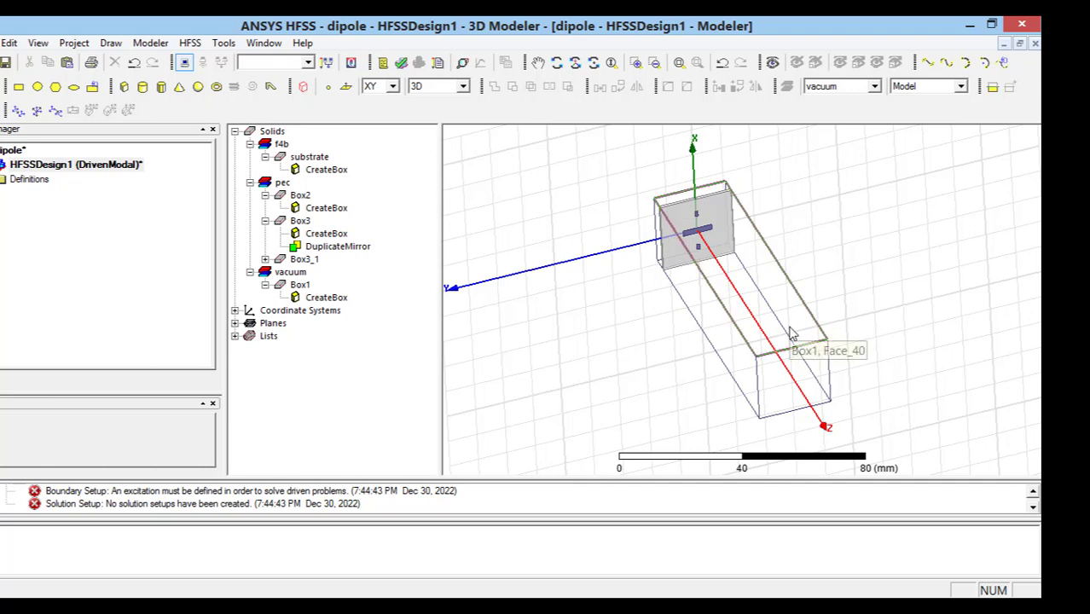
click(791, 334)
right_click(749, 334)
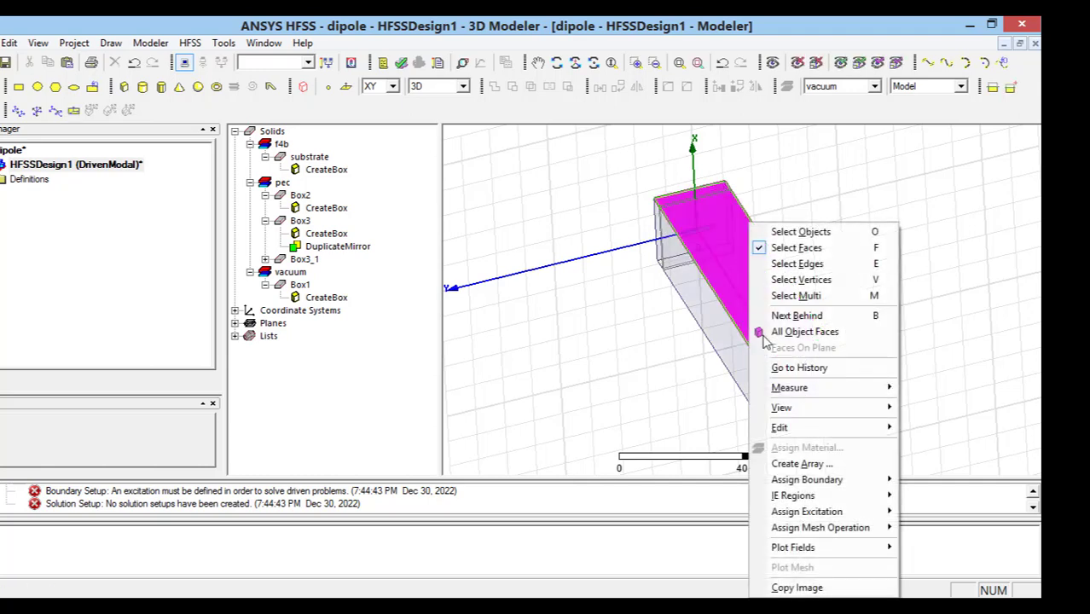
mouse_move(805, 482)
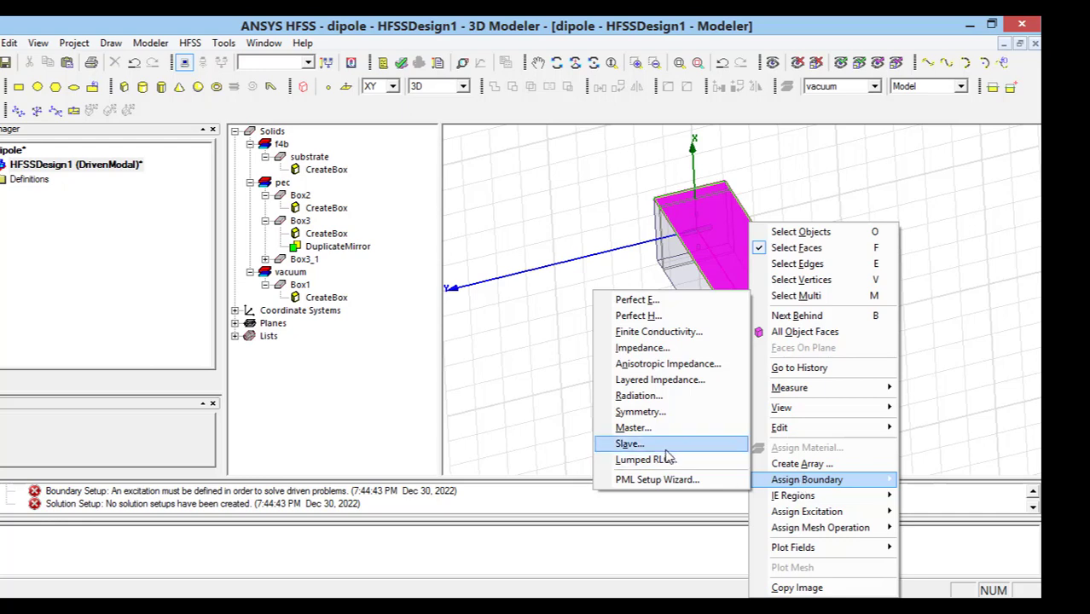
click(630, 444)
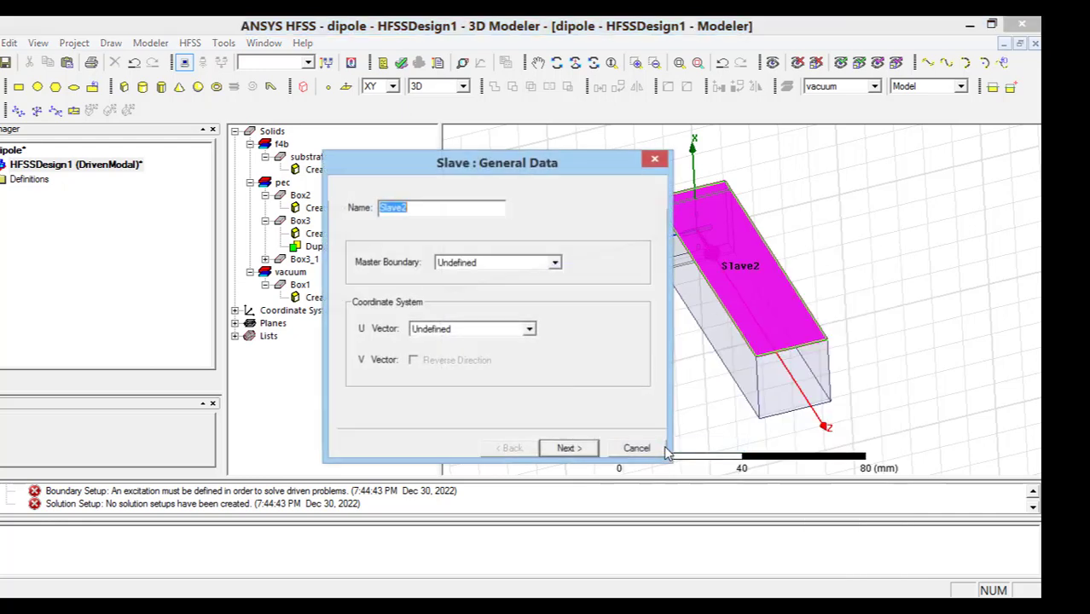
Pair the slave with Master2 and draw its U vector between two top corners.
click(555, 264)
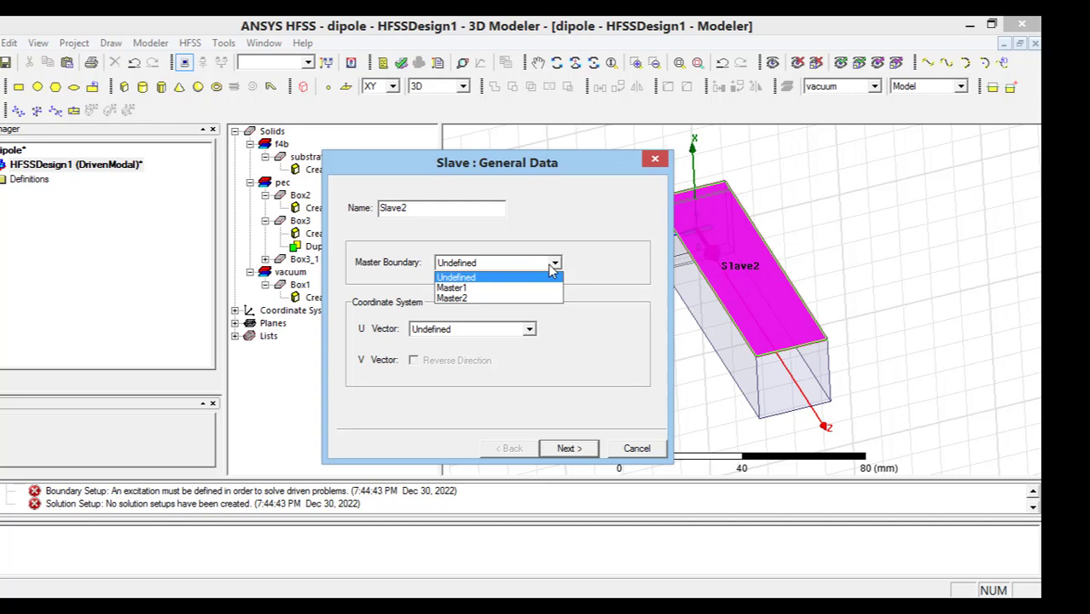
click(507, 299)
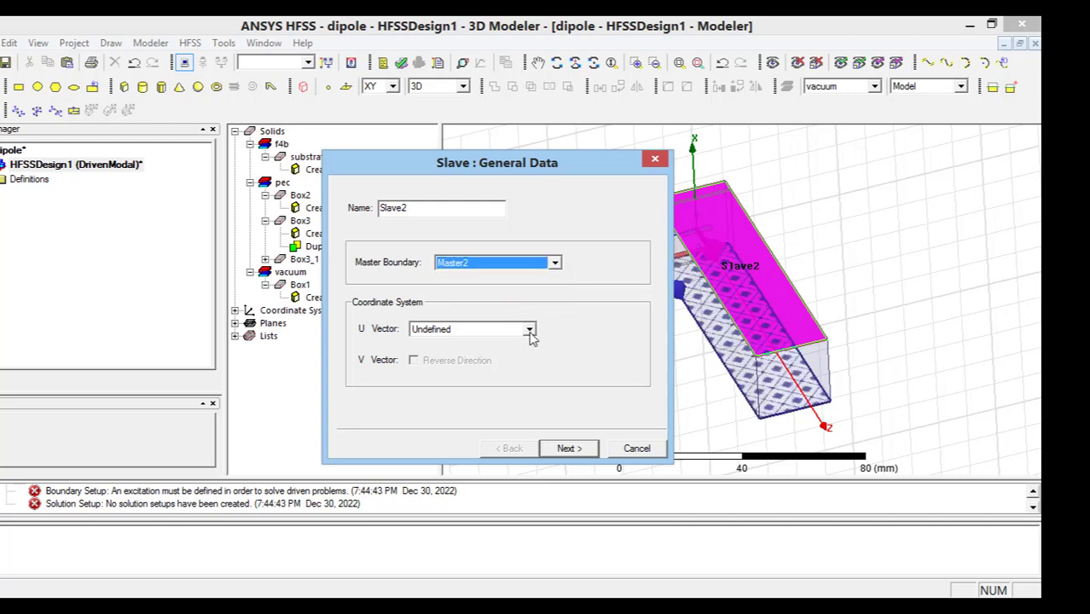
click(529, 331)
click(516, 354)
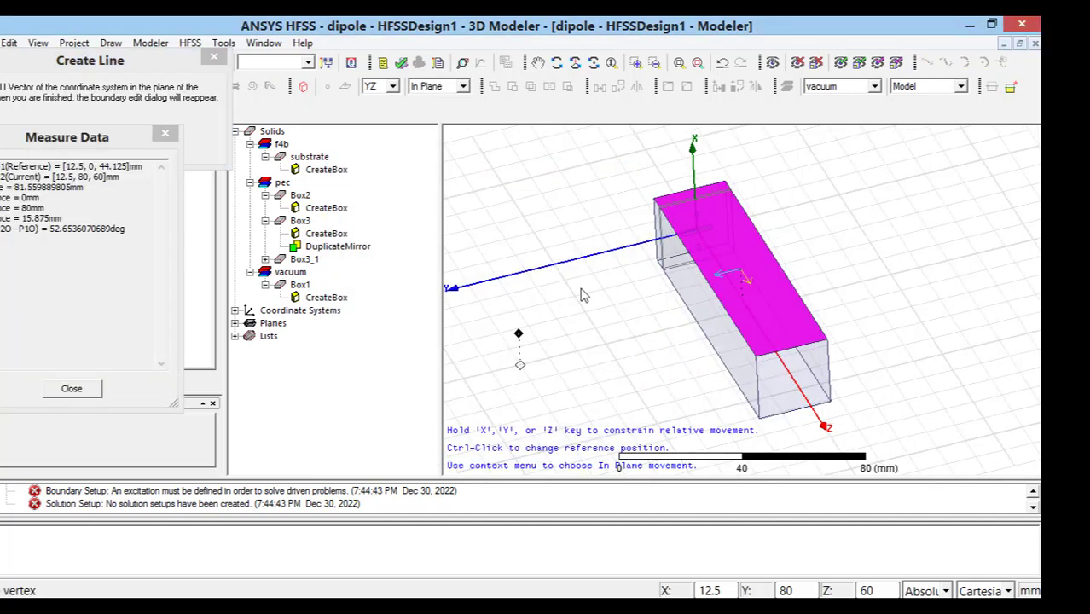
click(656, 200)
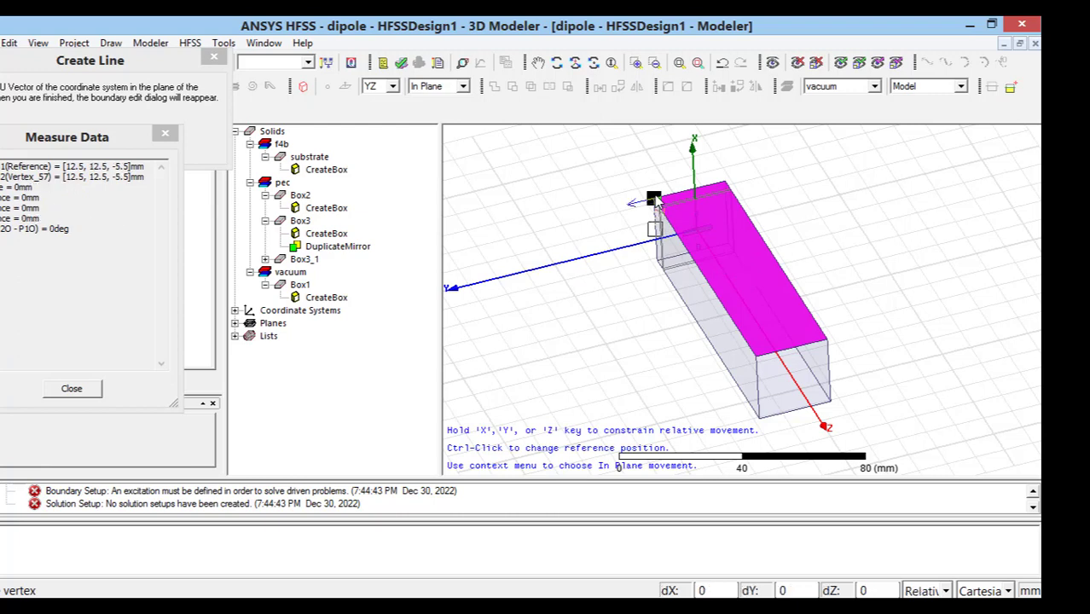
click(723, 184)
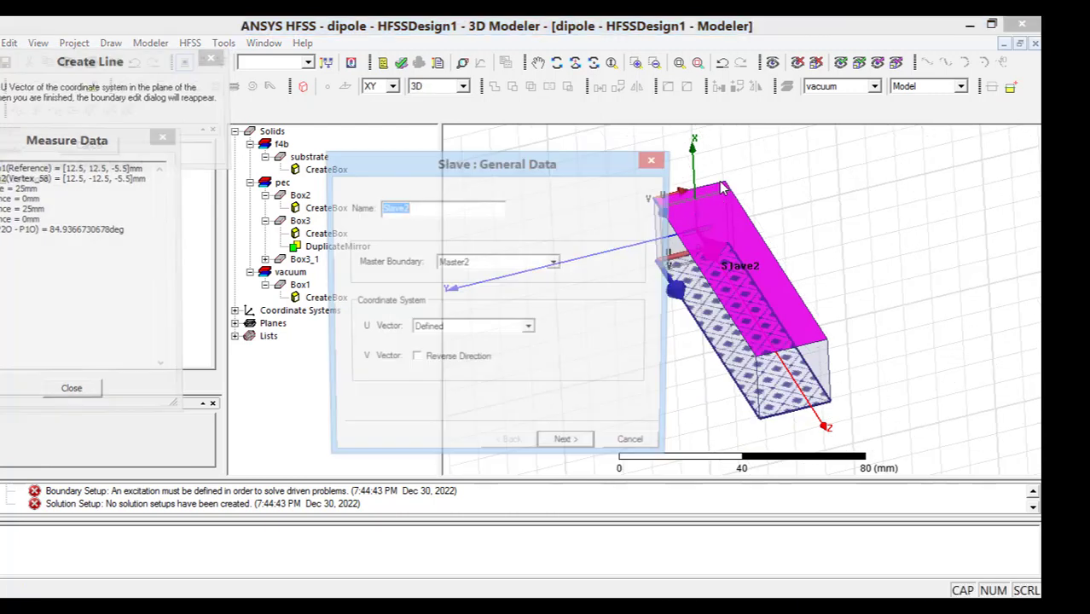
click(570, 449)
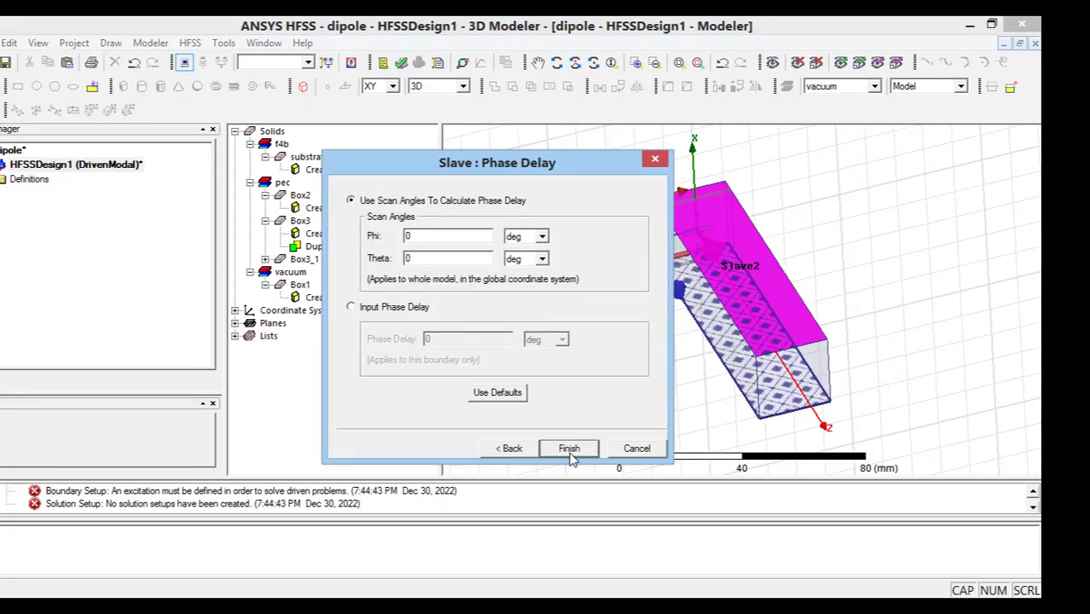
Finish Slave2, then assign a Floquet port to the vacuum box's end face.
click(569, 450)
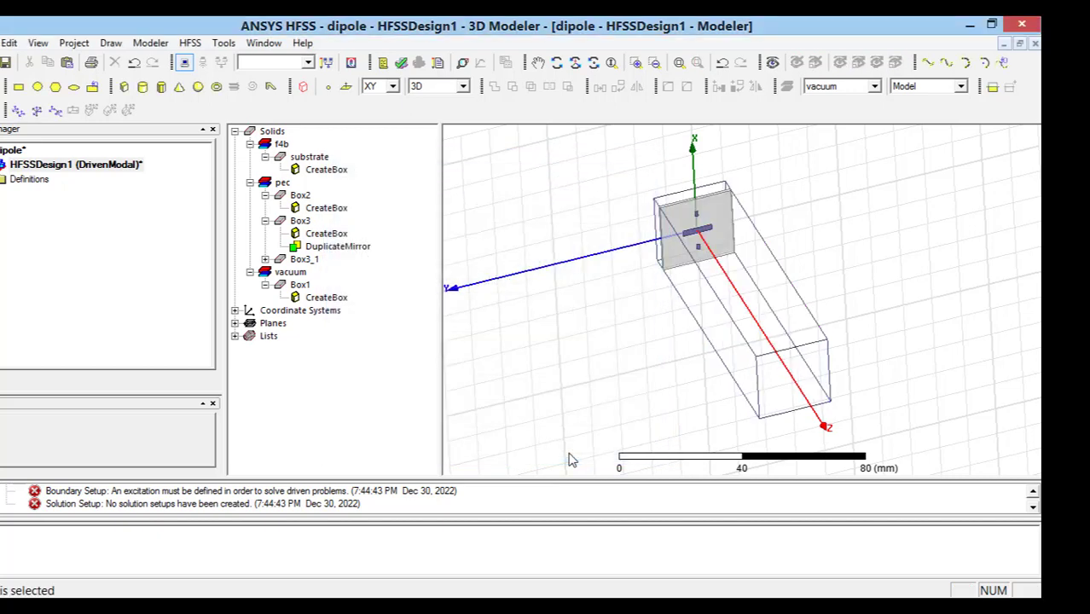
click(556, 62)
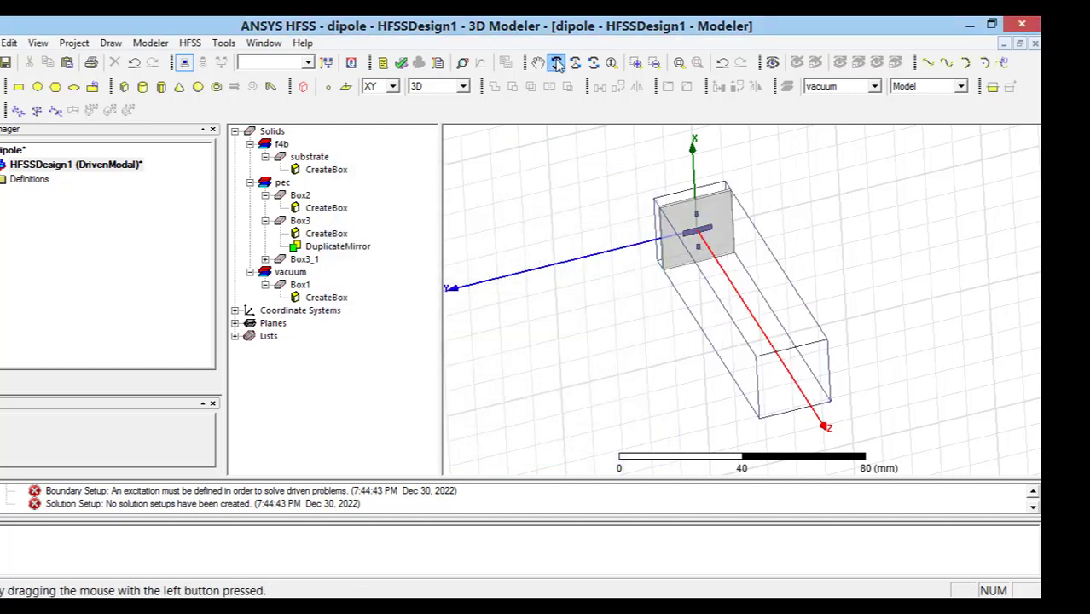
drag(777, 312, 732, 277)
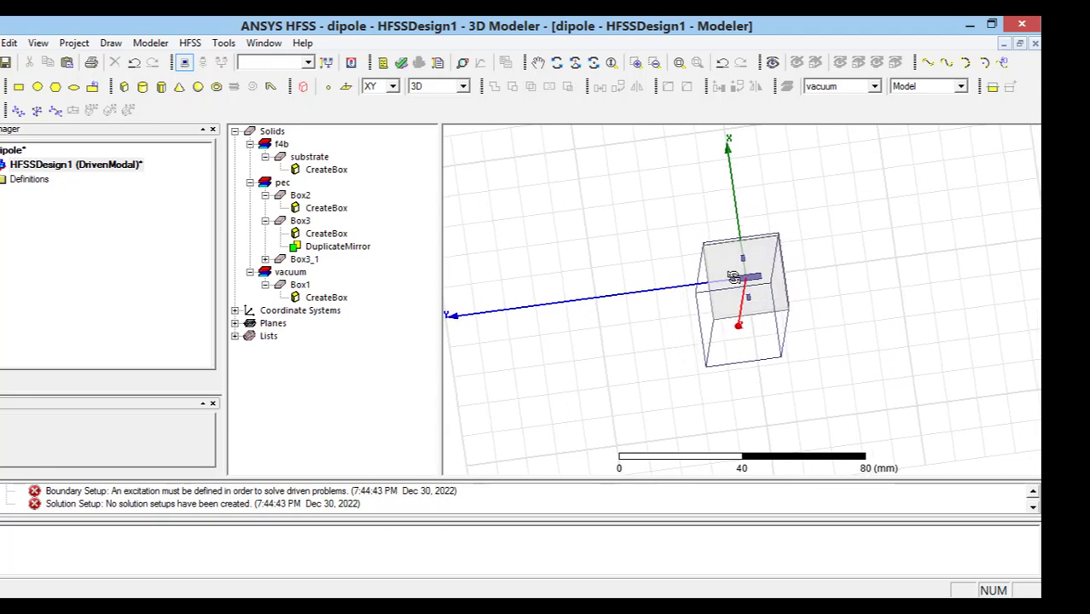
click(715, 314)
right_click(714, 315)
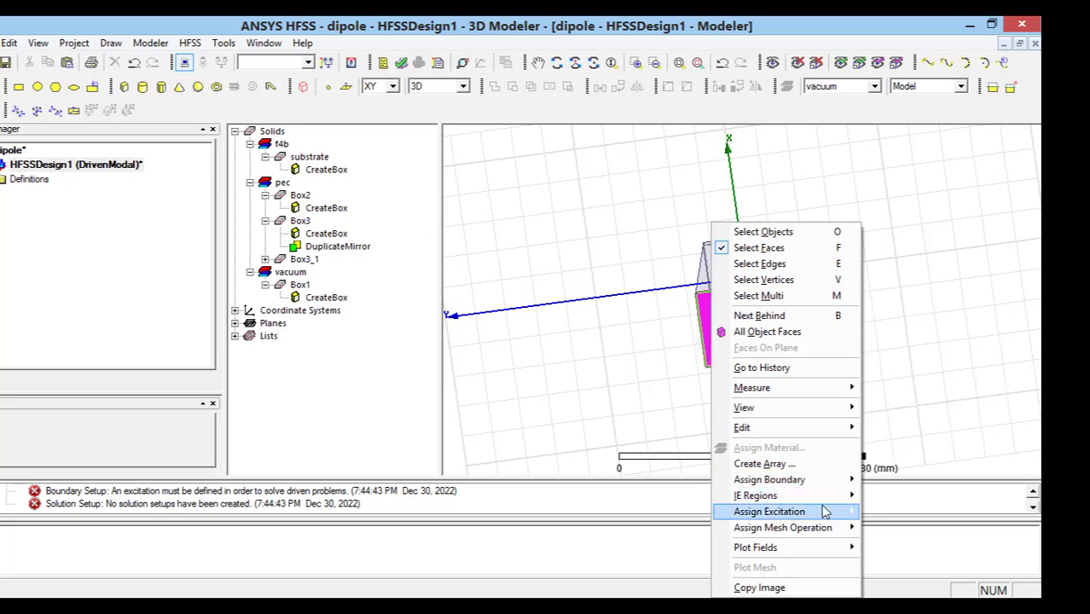
mouse_move(825, 511)
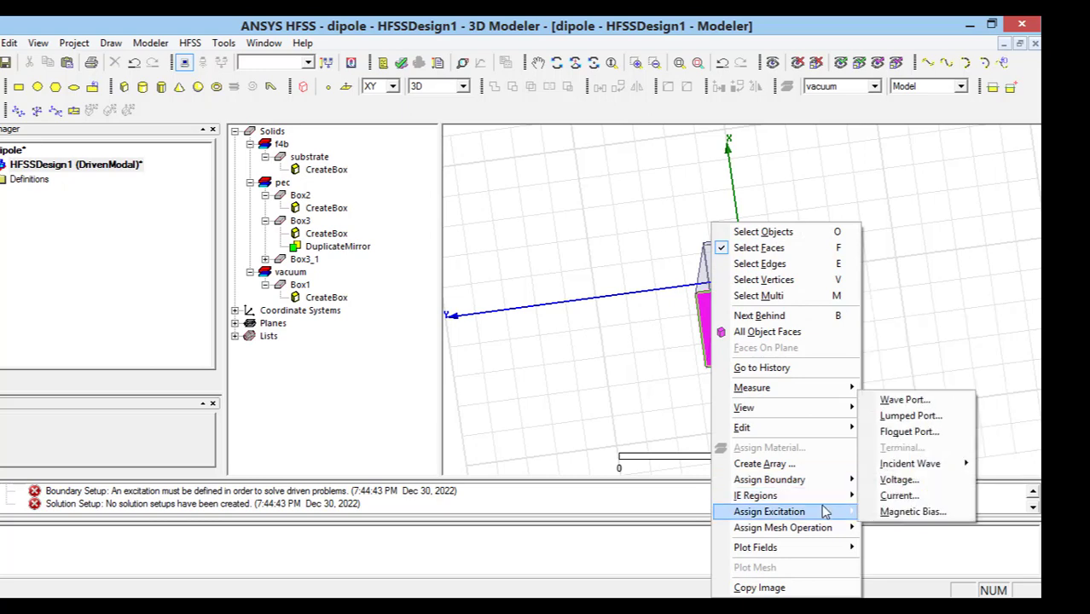
click(930, 432)
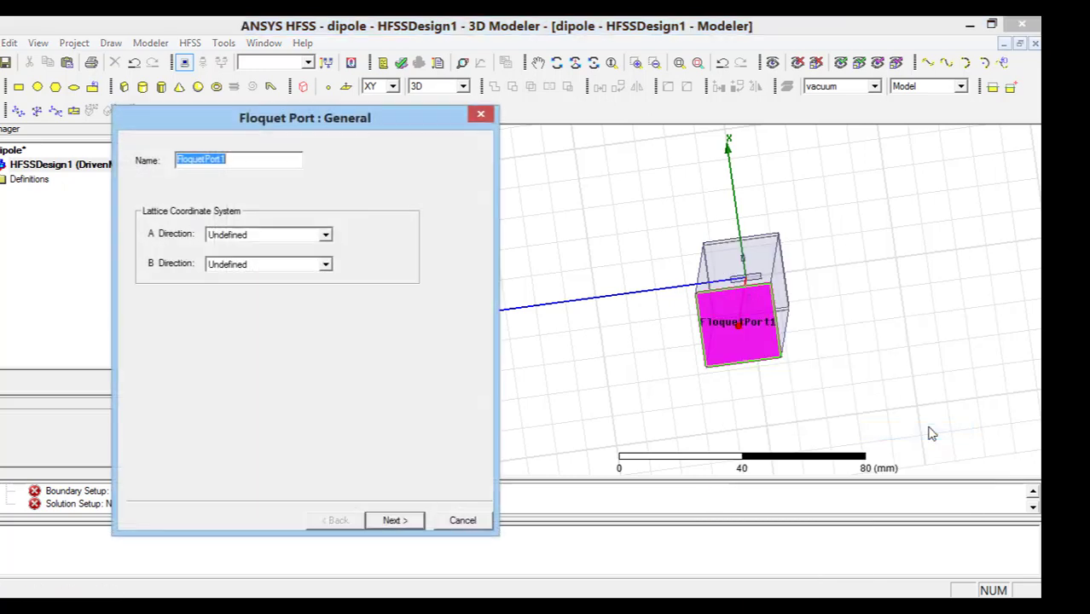
Draw lattice direction A across the end face and B from lower to upper corner.
click(326, 237)
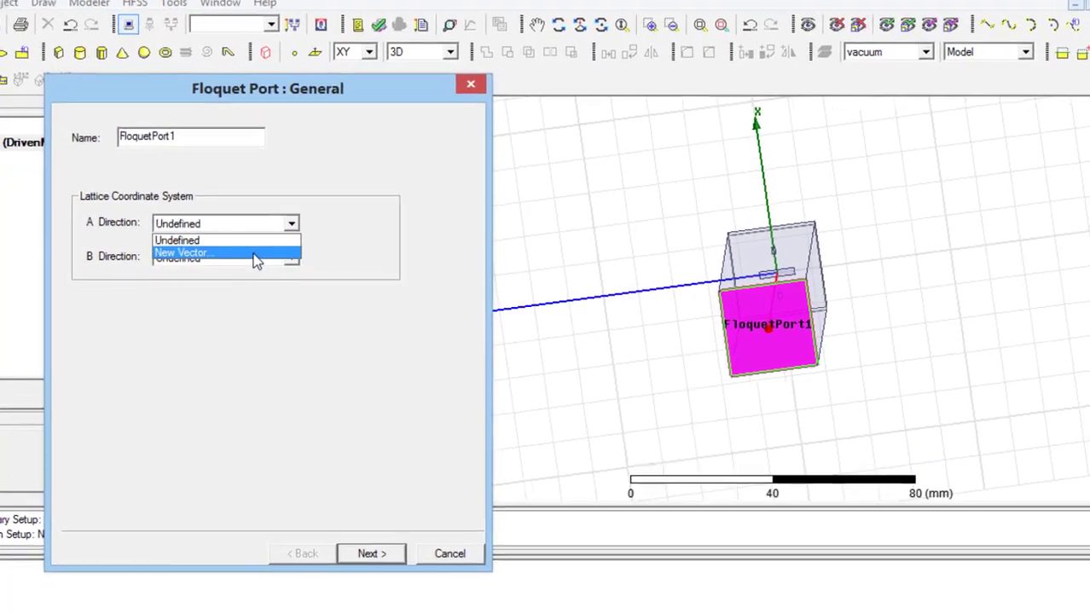
click(294, 259)
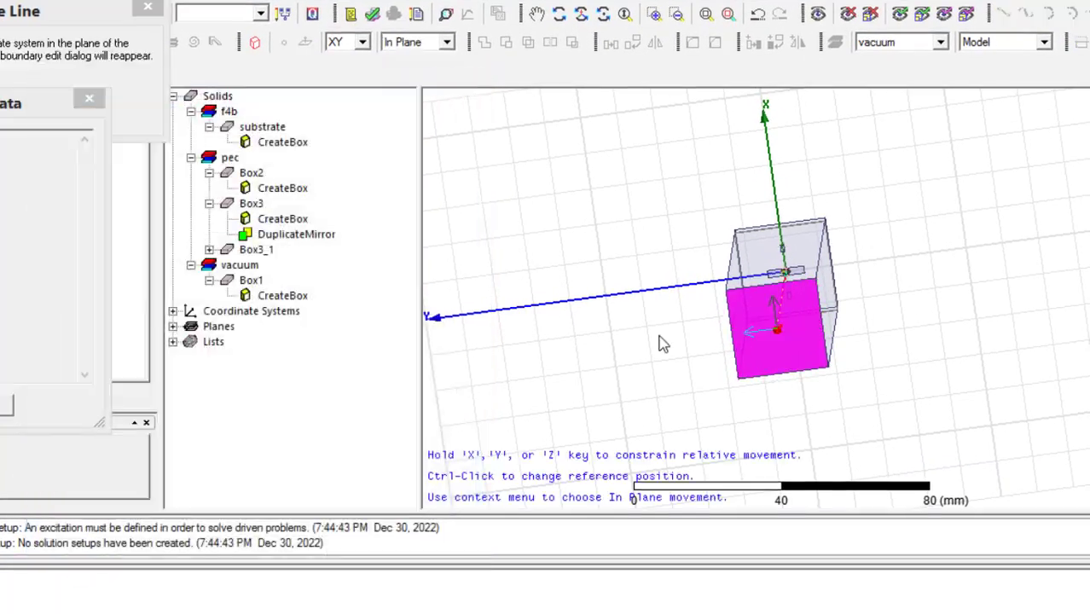
click(740, 382)
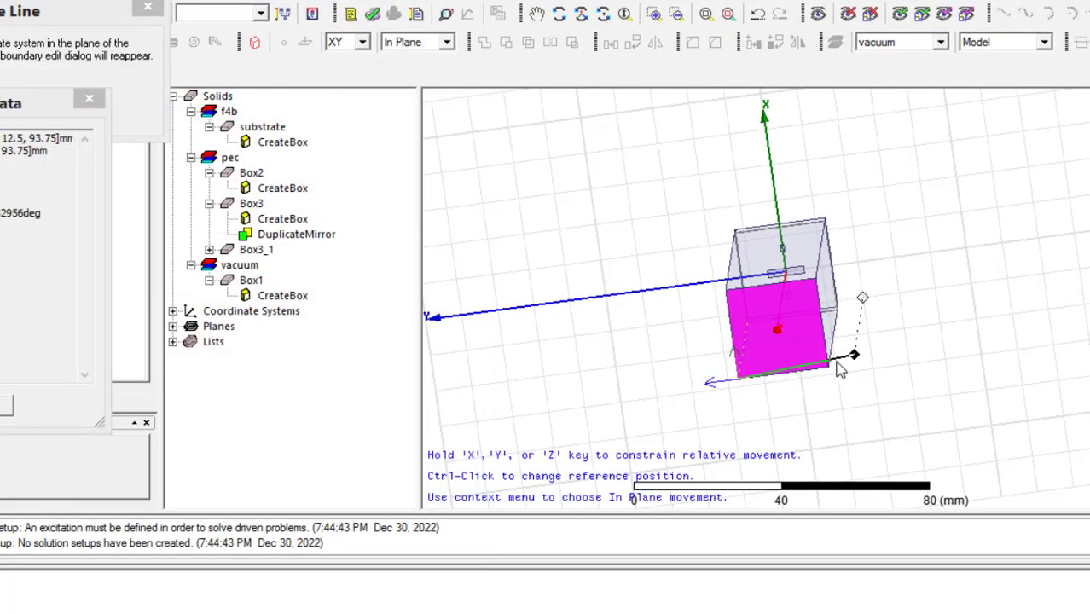
click(831, 368)
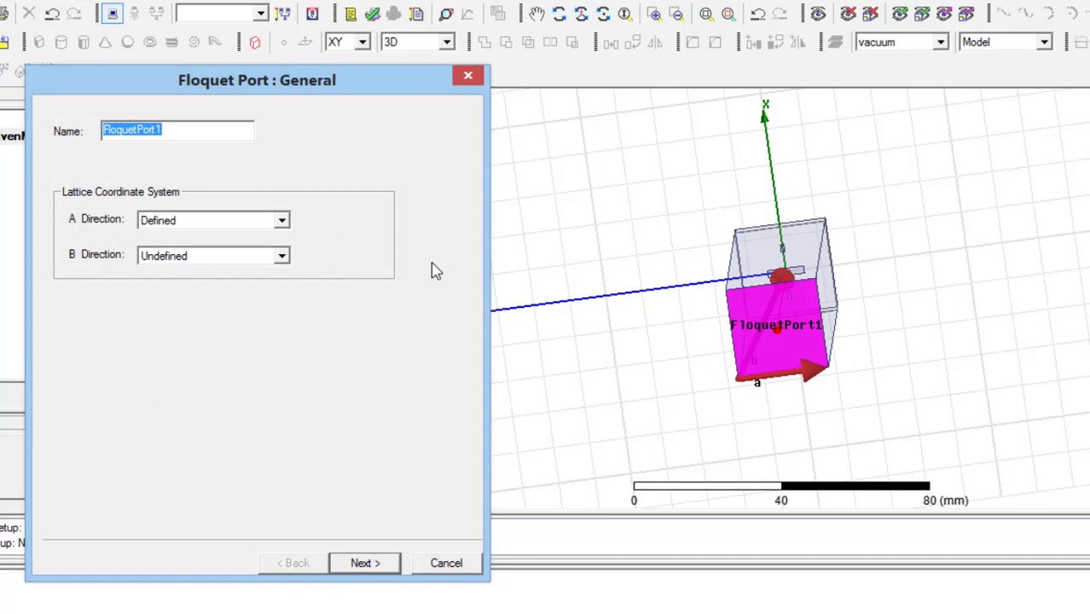
click(284, 257)
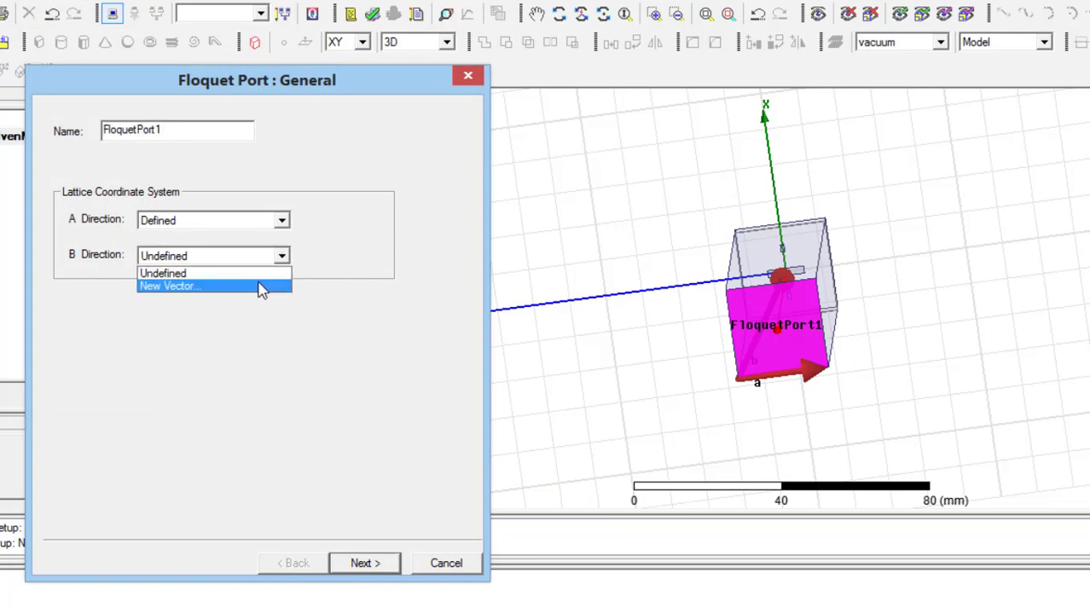
click(260, 288)
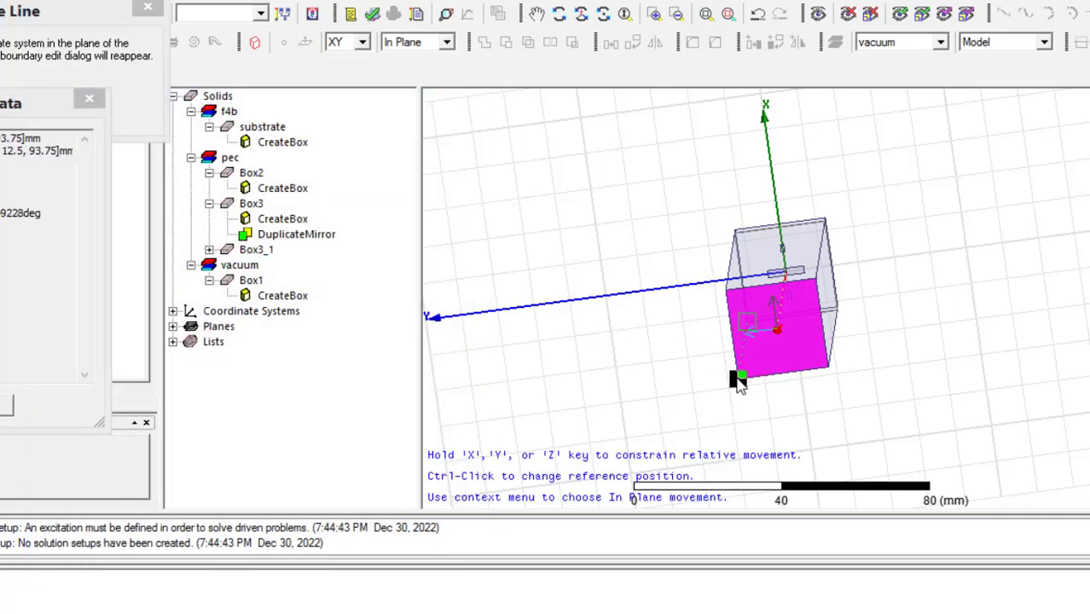
click(739, 381)
click(727, 291)
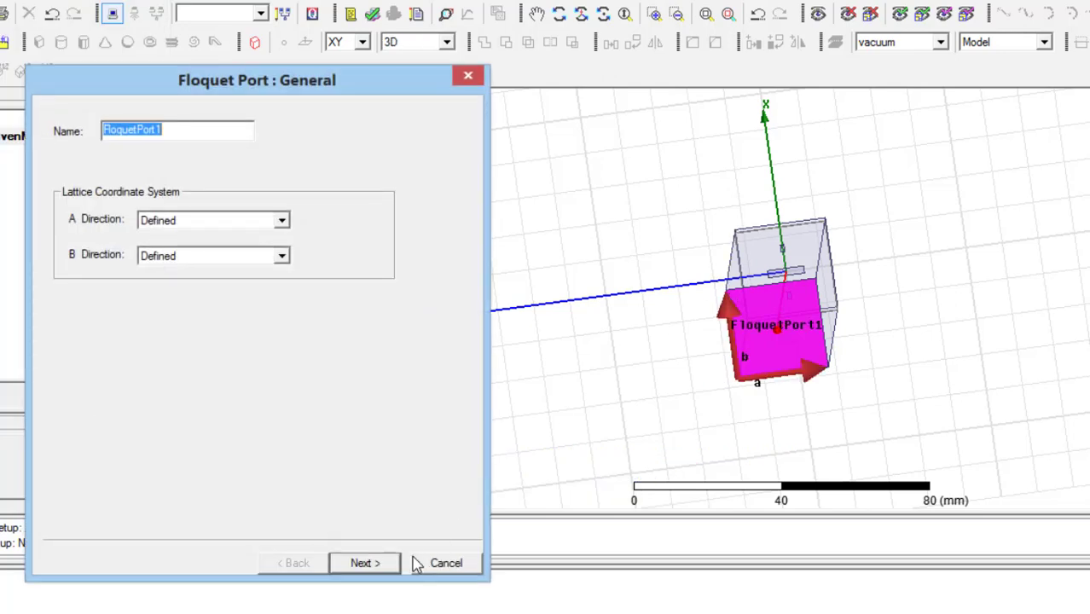
Pass Modes Setup and deembed the Floquet port by lambda/4-5 mm.
click(389, 565)
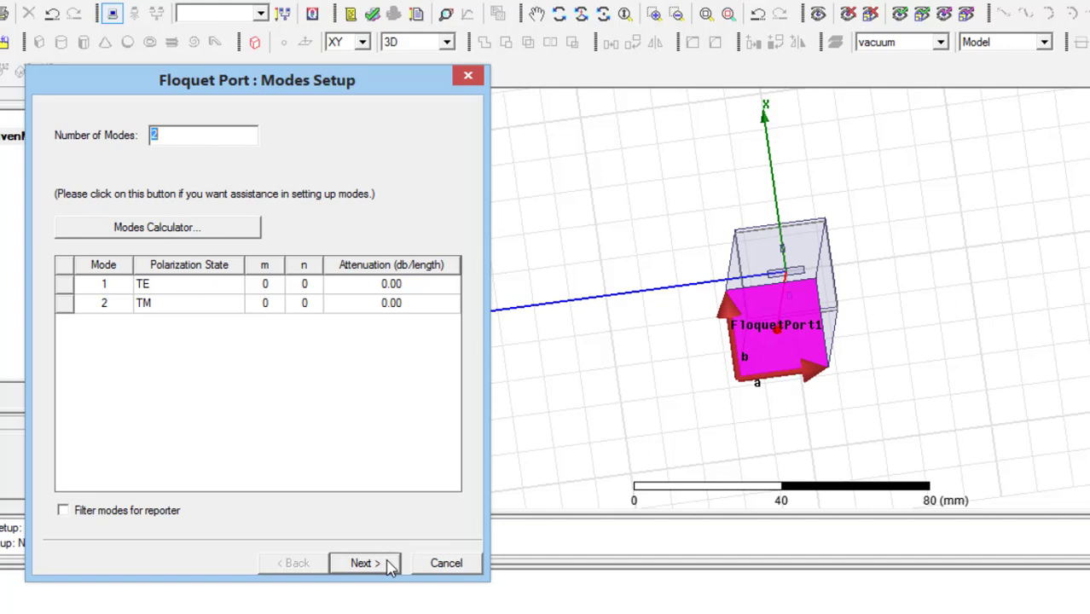
click(389, 566)
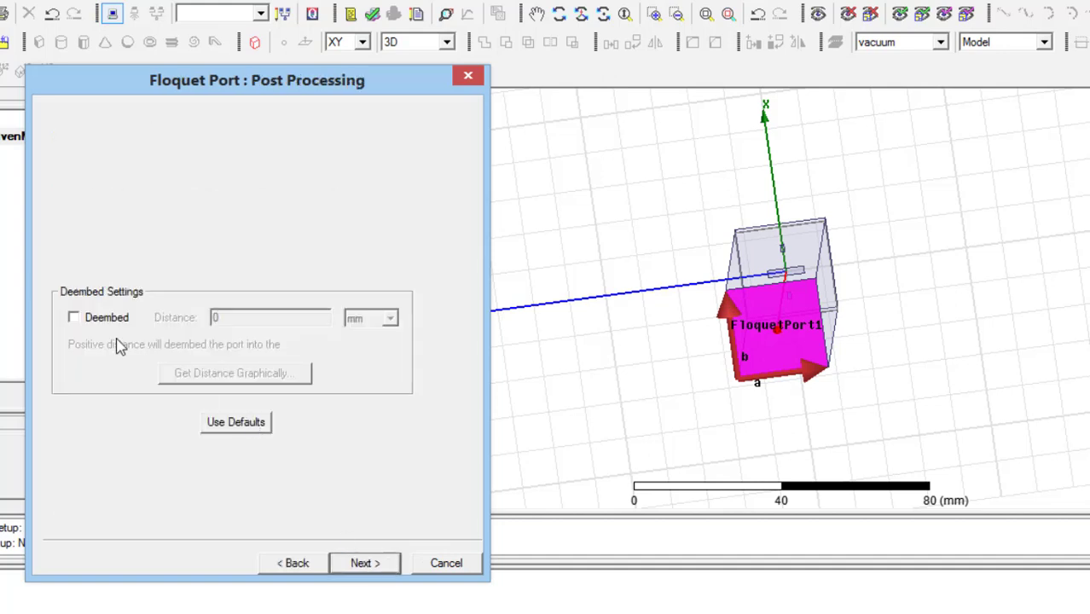
click(74, 318)
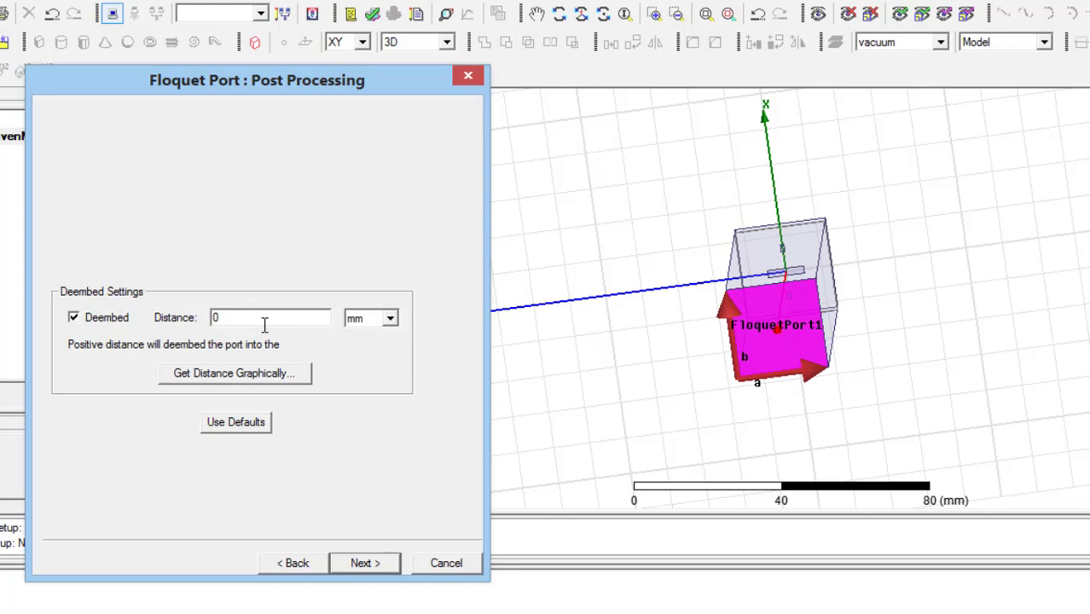
drag(264, 325, 195, 319)
click(391, 321)
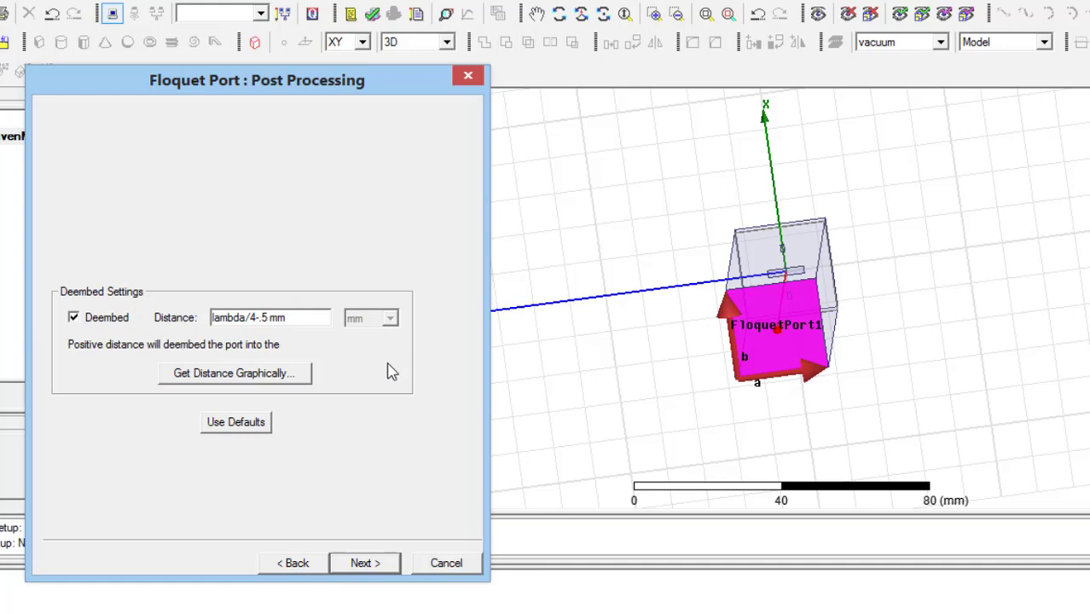
Let both TE and TM modes affect refinement and finish FloquetPort1.
click(375, 564)
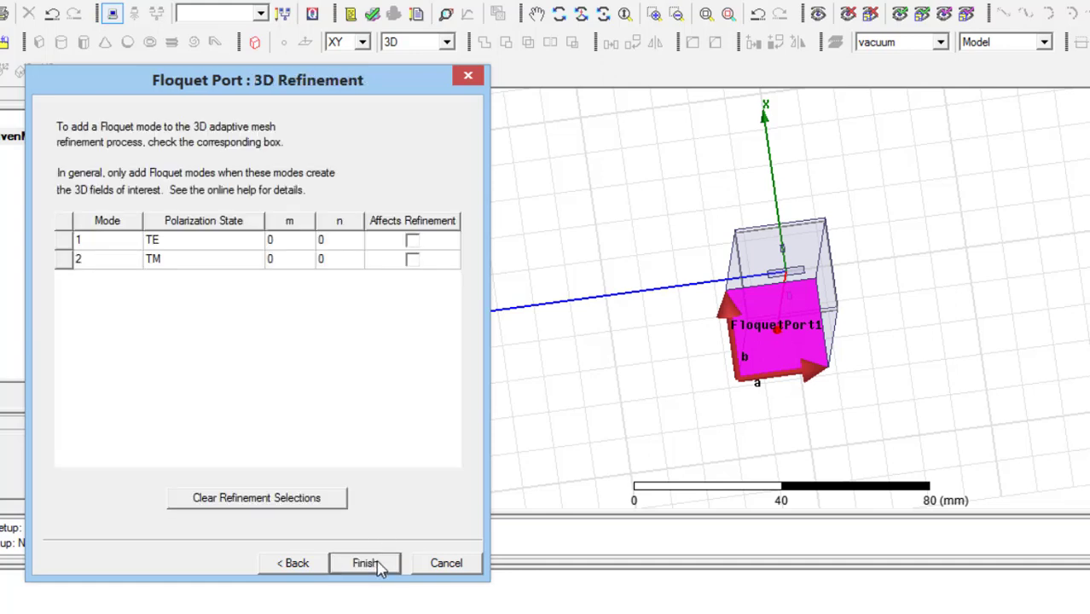
click(413, 241)
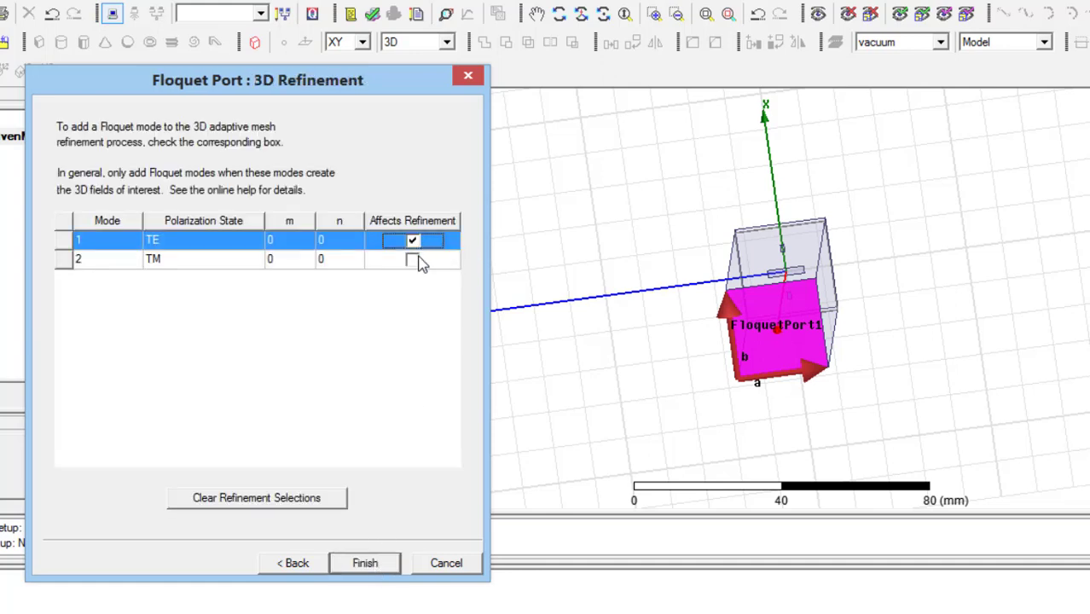
click(412, 259)
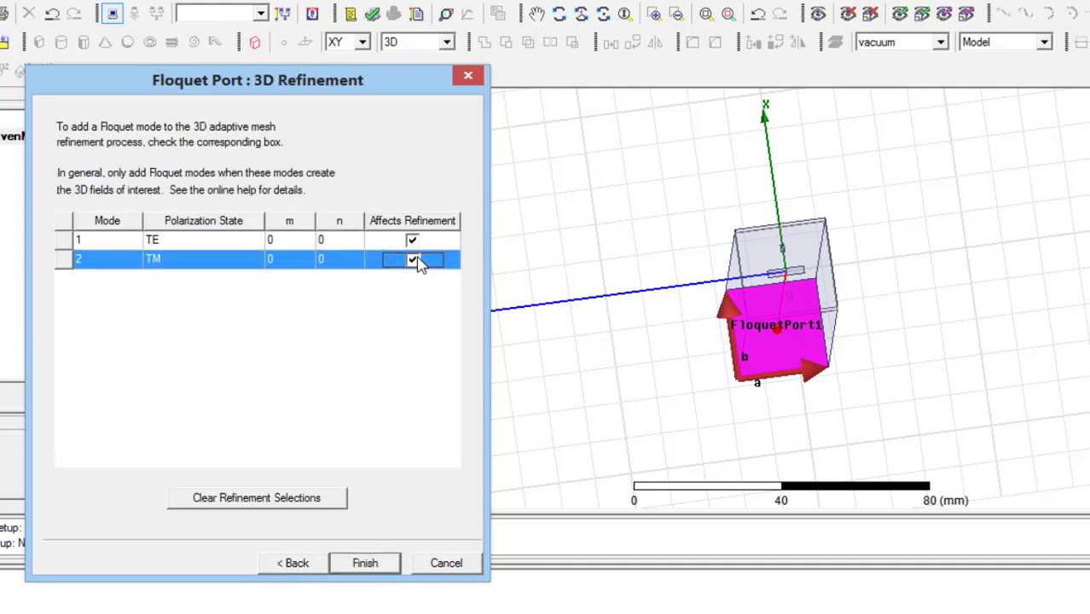
click(365, 563)
Stand the tall air box upright and highlight FloquetPort1 under Excitations.
click(559, 13)
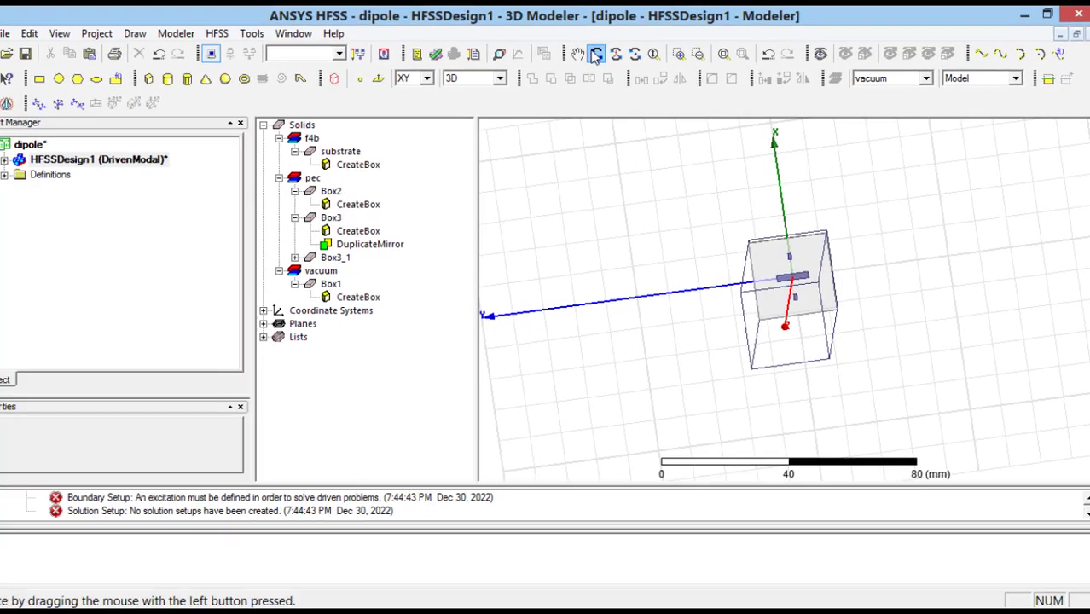
drag(755, 345, 286, 223)
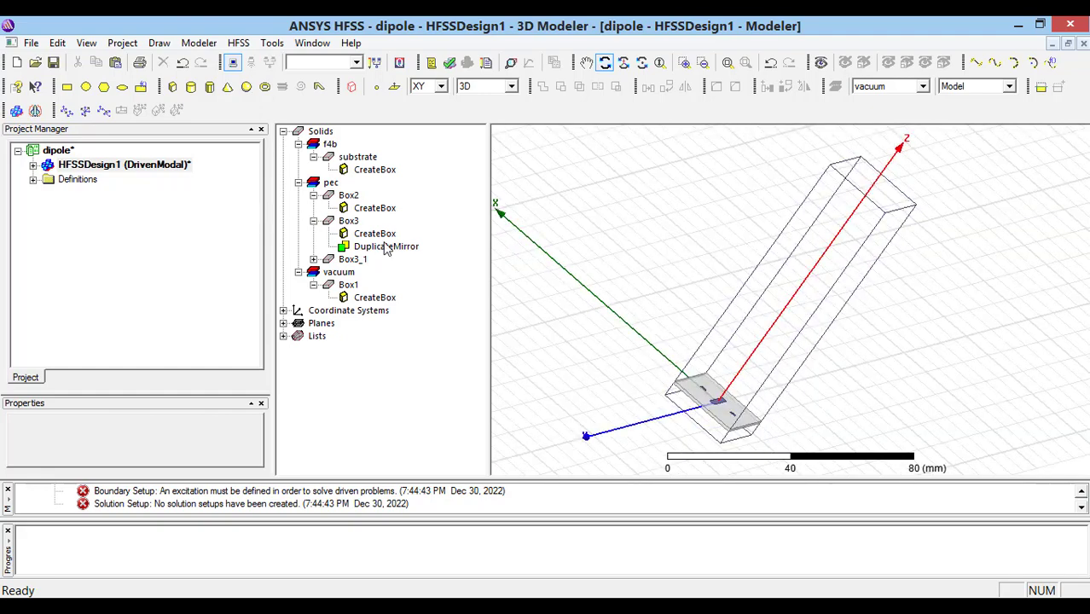
drag(857, 220, 805, 236)
key(Escape)
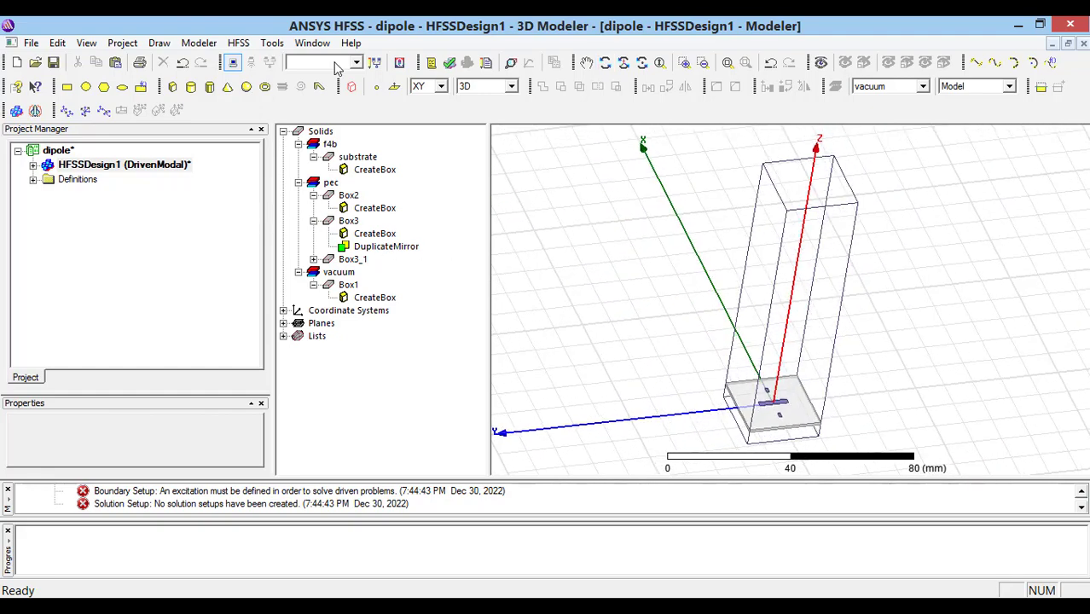
click(33, 167)
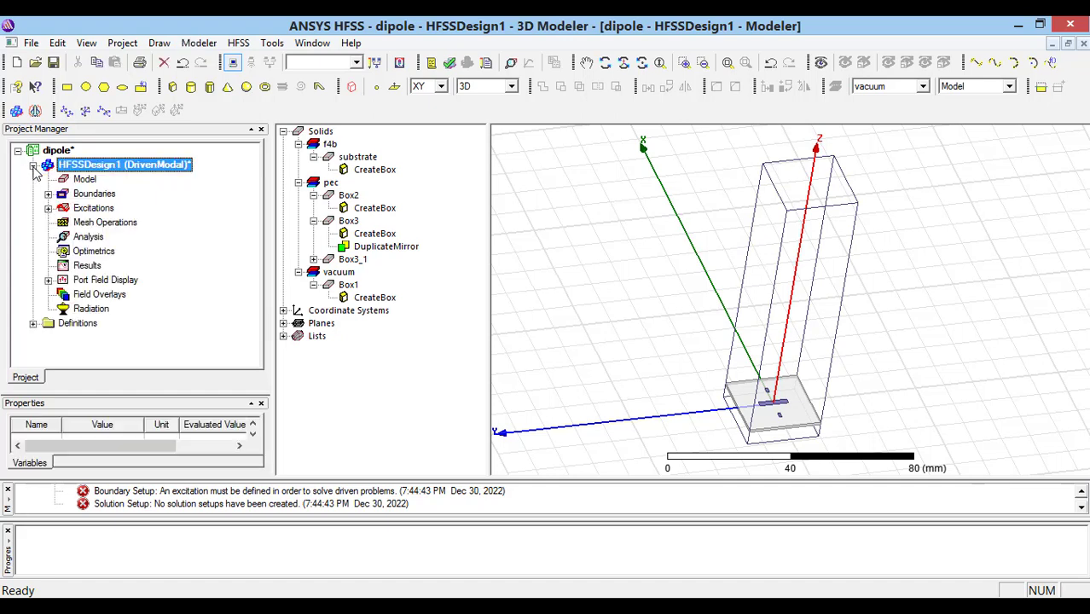
click(48, 208)
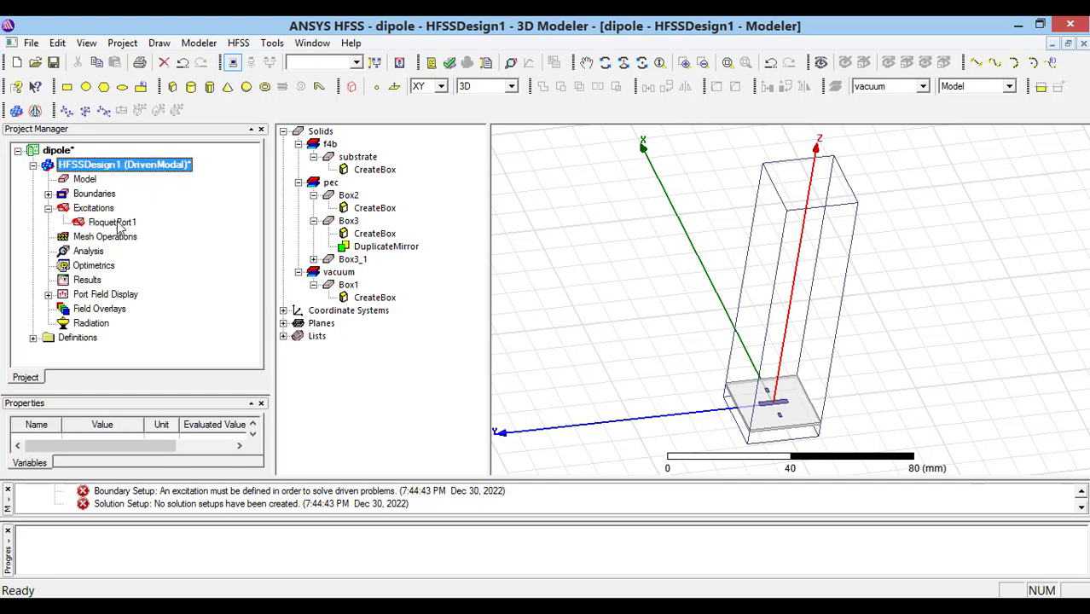
click(102, 223)
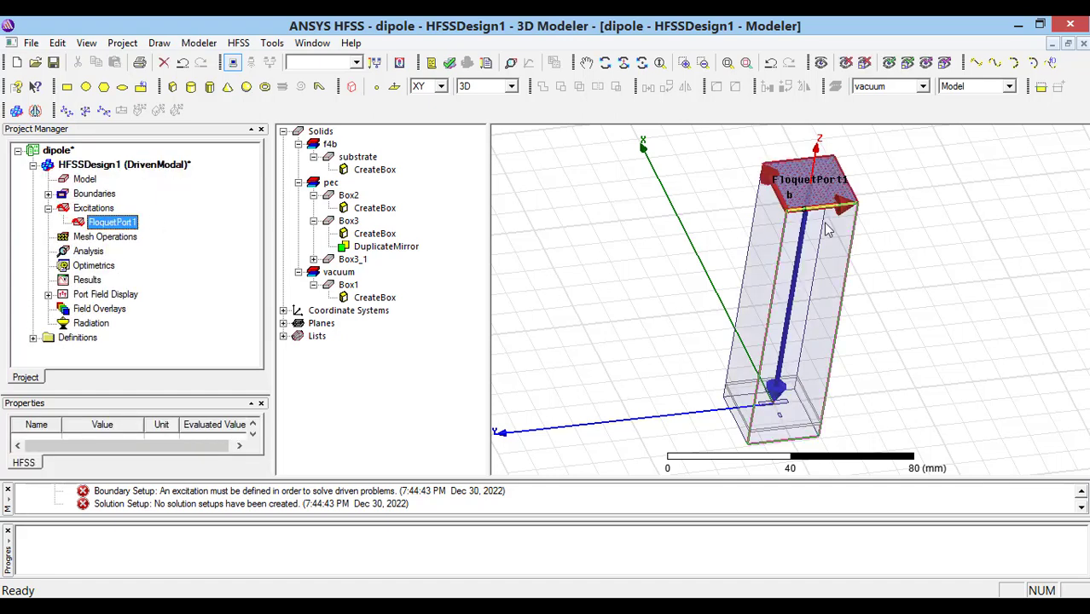
Rotate the view and select the air box's bottom face for a boundary.
click(609, 65)
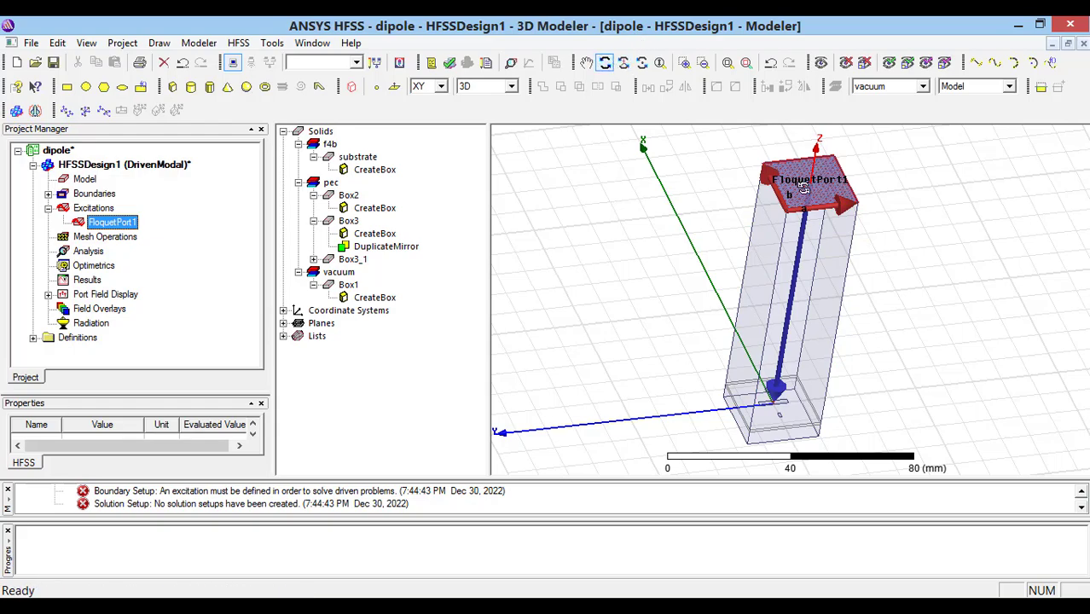
drag(802, 188, 809, 249)
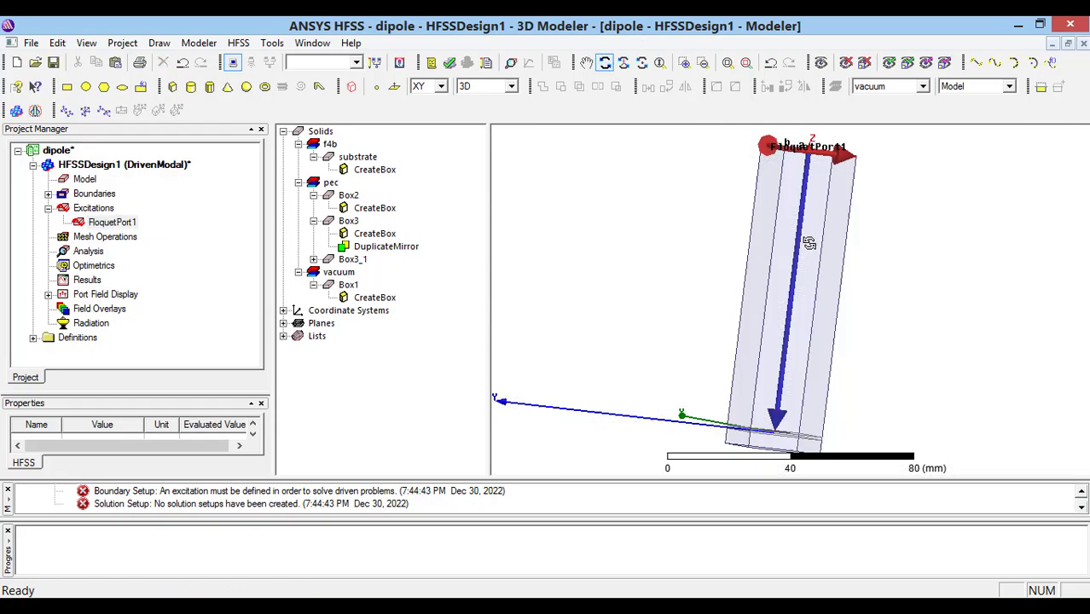
drag(778, 365, 797, 271)
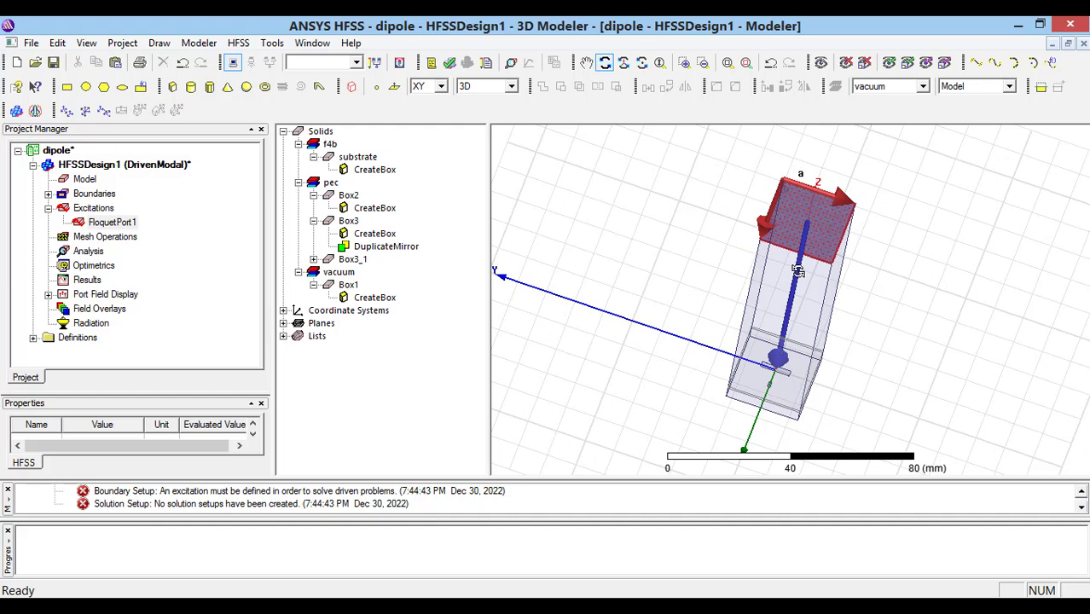
key(Escape)
click(766, 368)
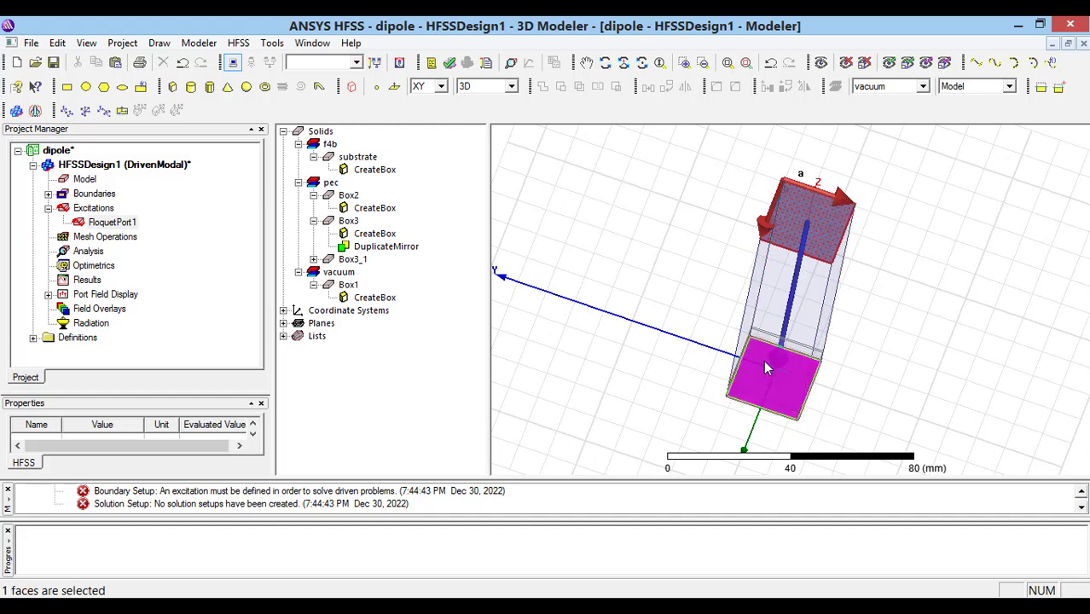
right_click(764, 367)
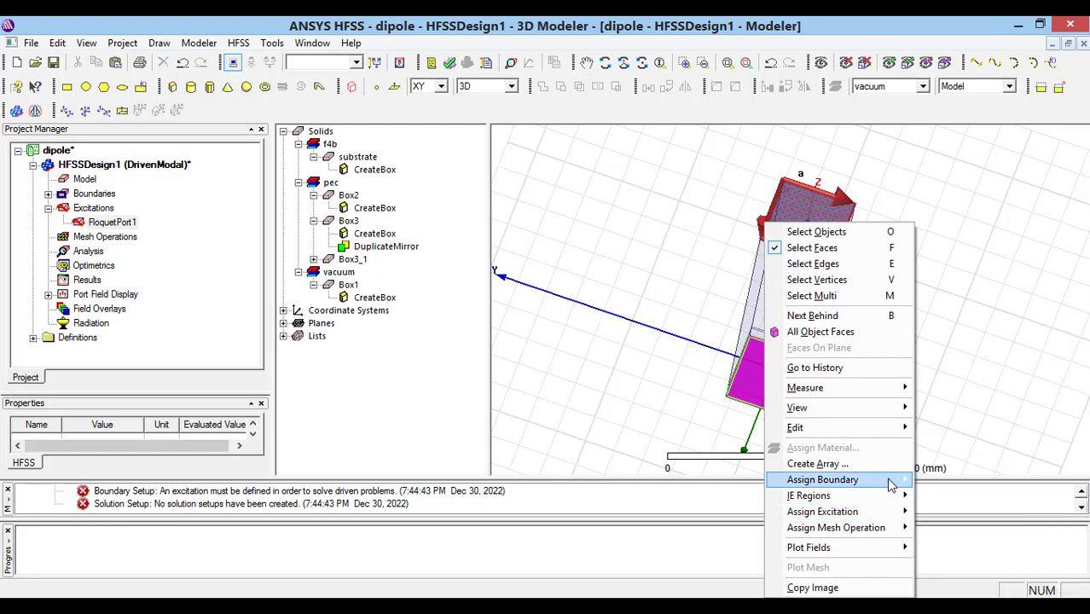
Assign a Perfect E boundary, PerfE1, to the bottom face of the air box.
mouse_move(891, 483)
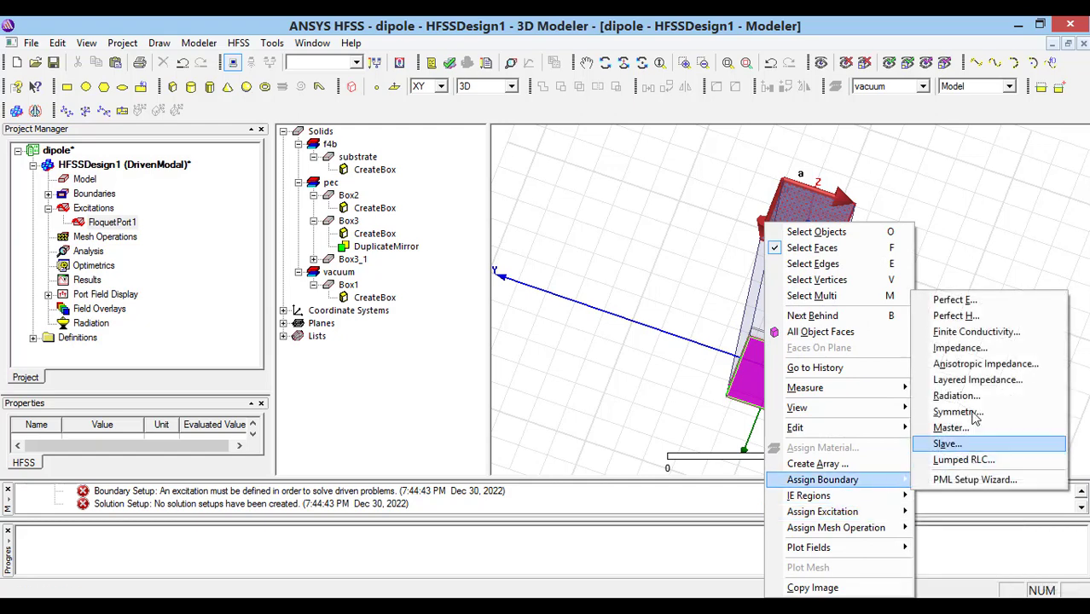
click(989, 303)
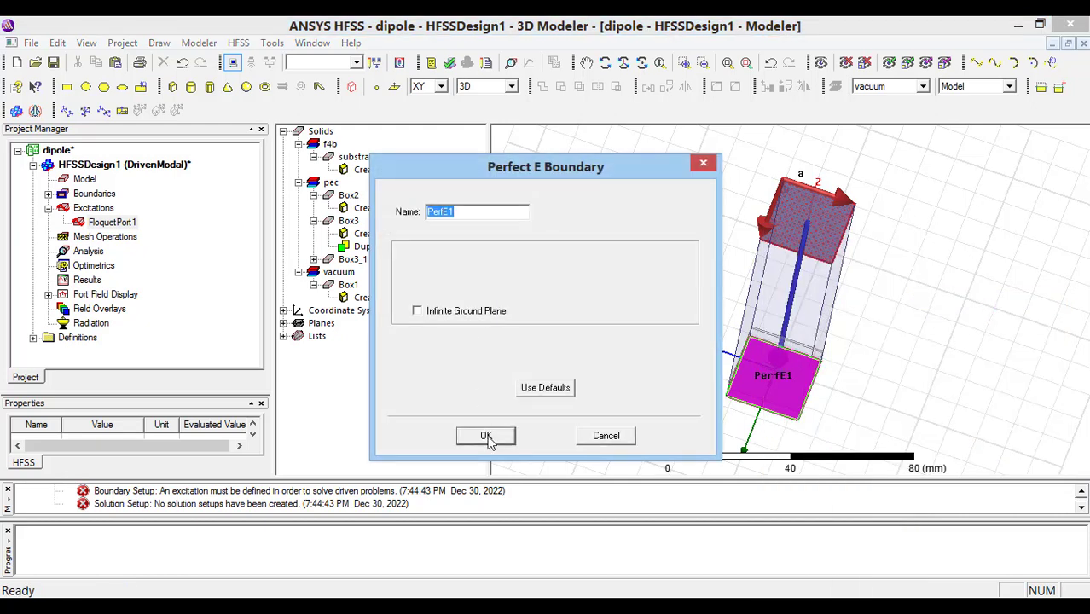
click(485, 437)
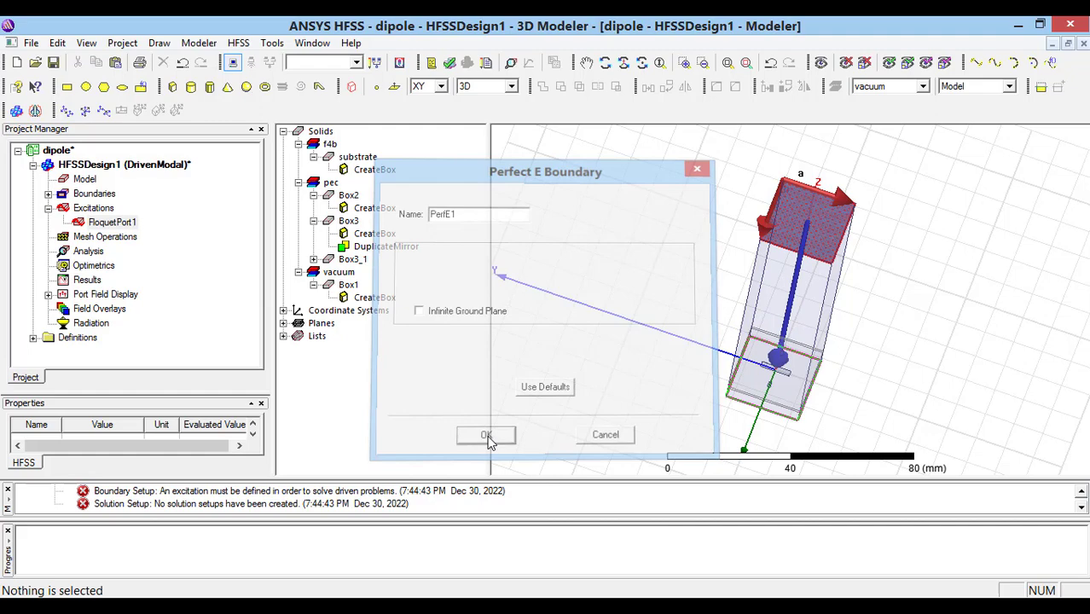
click(605, 62)
drag(864, 250, 715, 268)
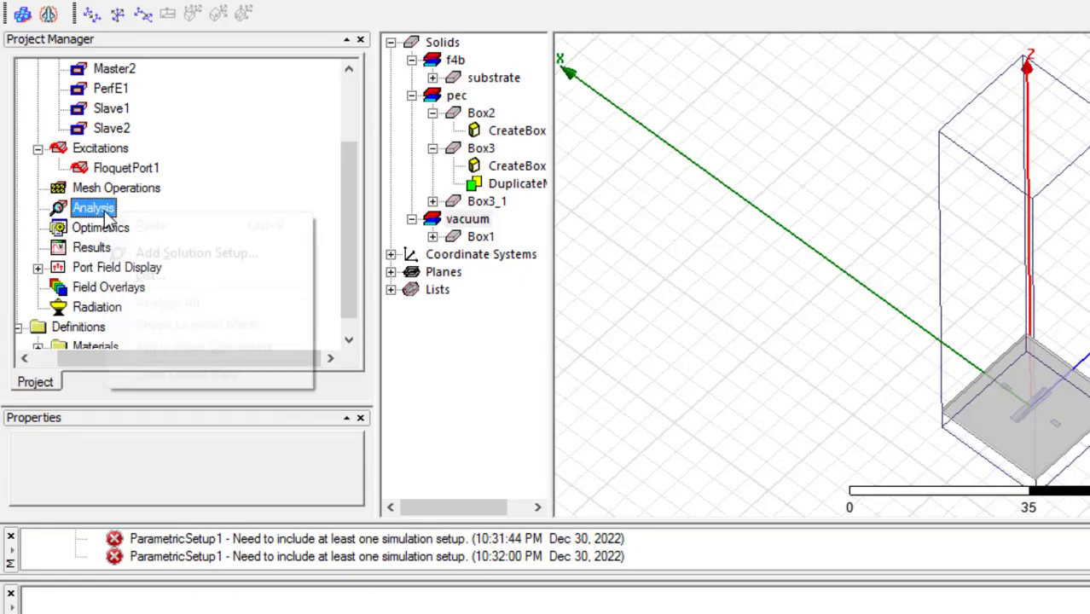
Add Setup1 under Analysis with 5.8 GHz solution frequency and 15 maximum passes.
right_click(106, 215)
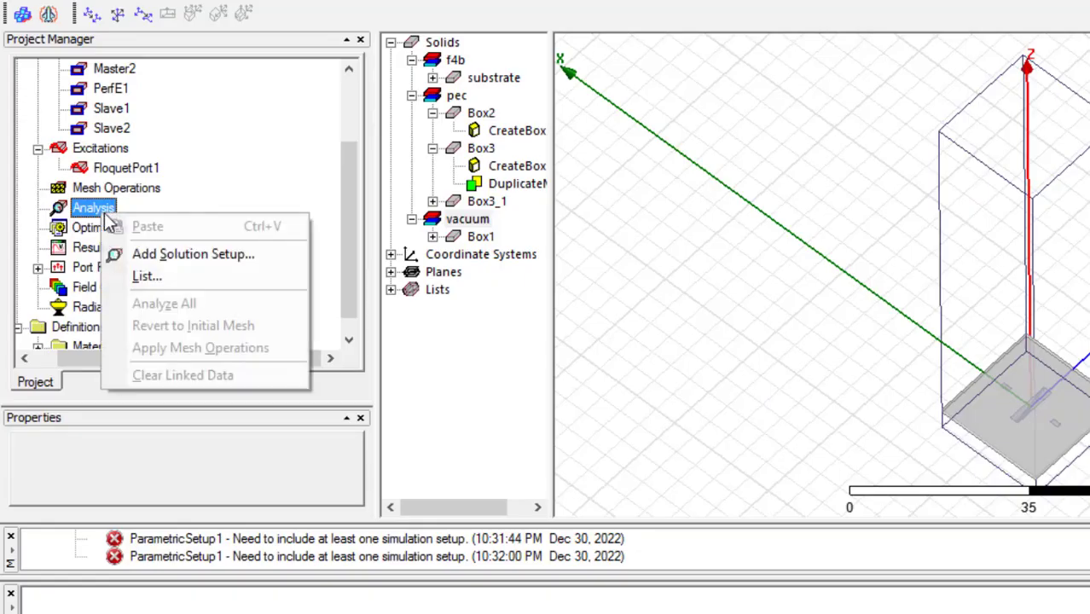
click(159, 255)
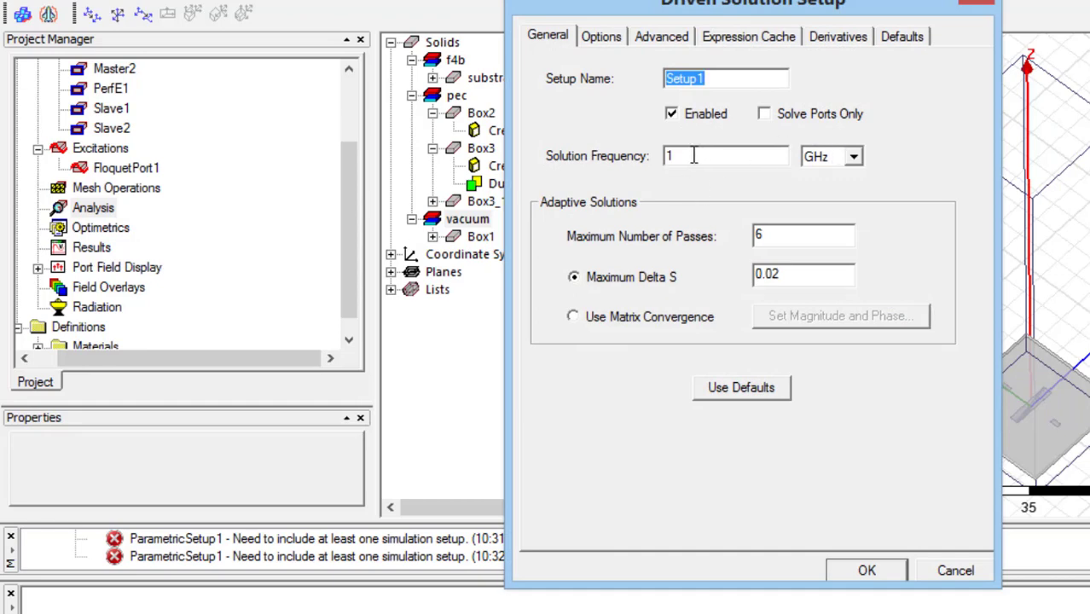
drag(693, 156, 589, 154)
text(5.8)
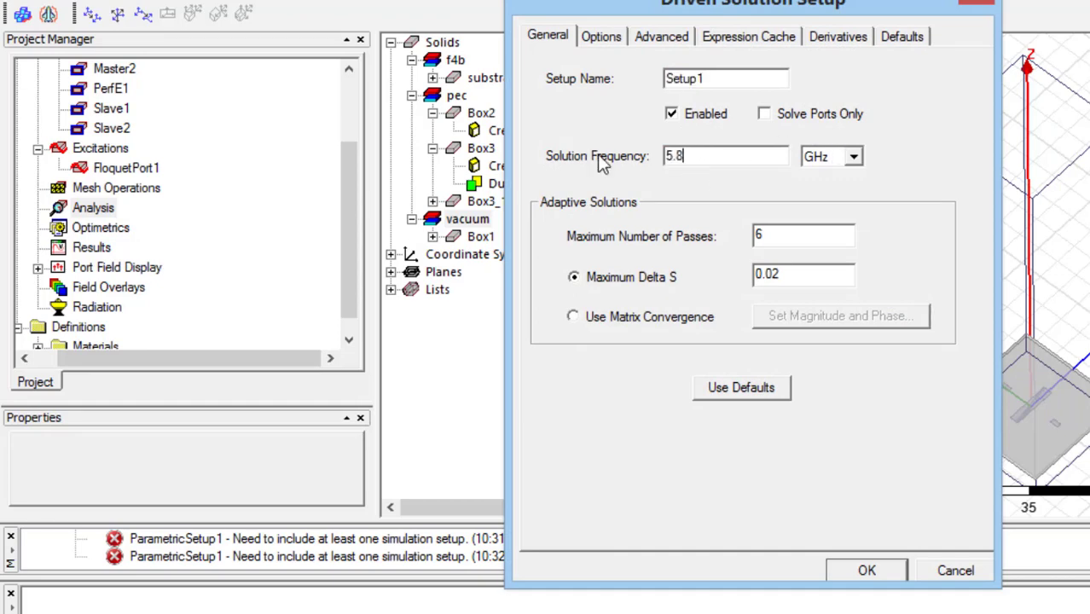
drag(789, 233, 731, 232)
text(15)
click(602, 36)
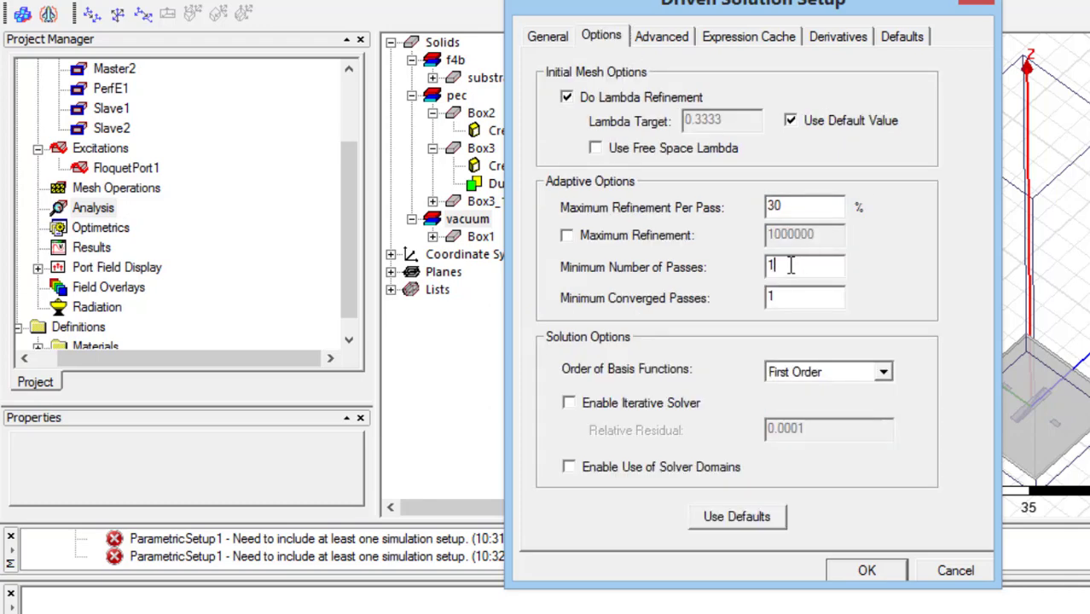
click(792, 294)
click(884, 571)
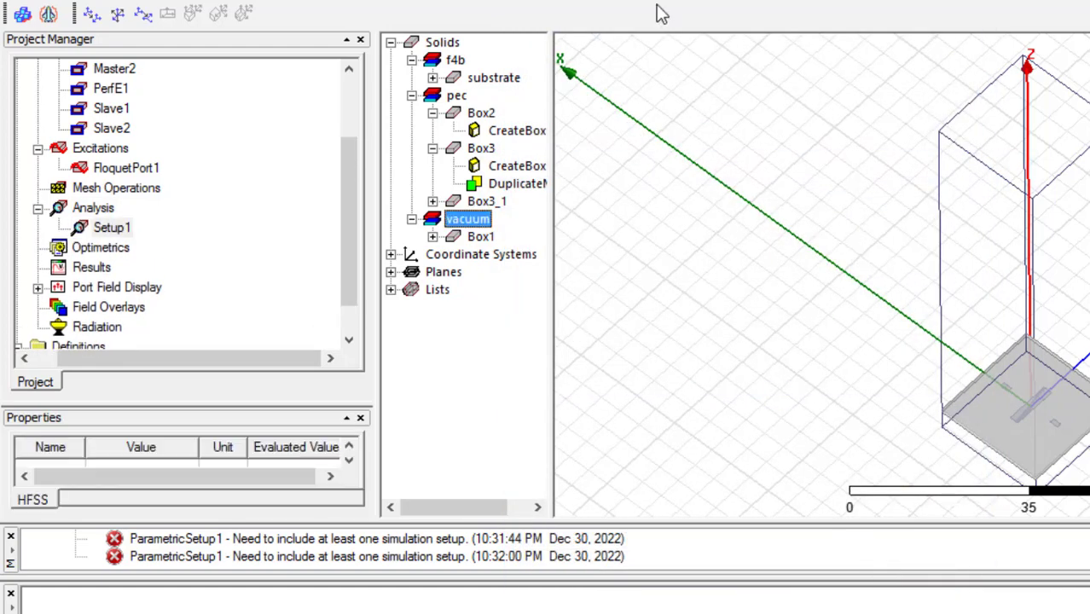
Create a parametric setup under Optimetrics and add a sweep of l from 8 mm to 24 mm in 1 mm steps.
key(f)
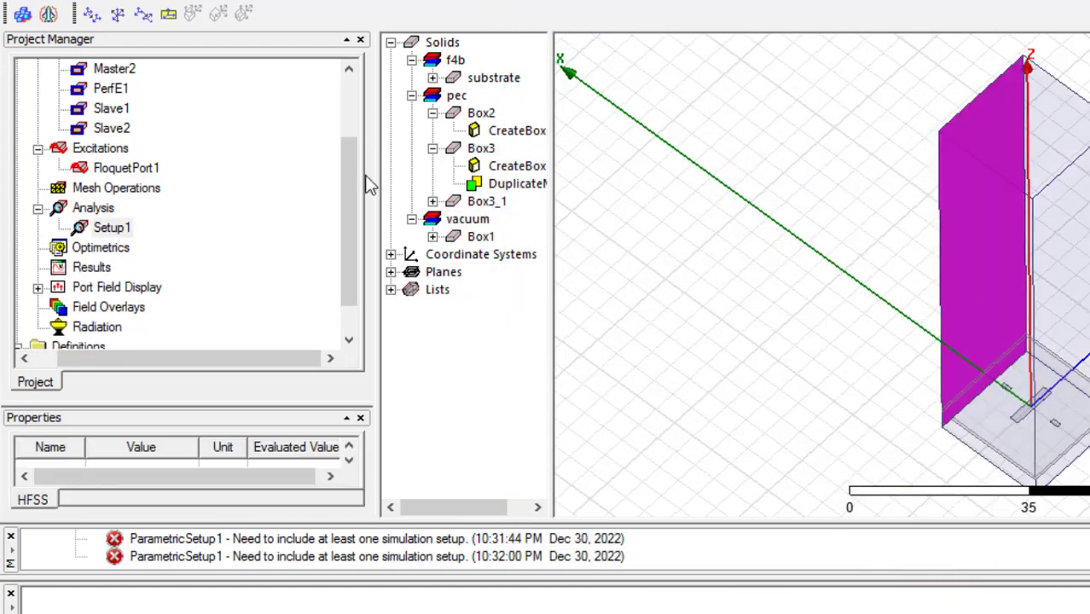
click(104, 249)
right_click(104, 250)
mouse_move(300, 294)
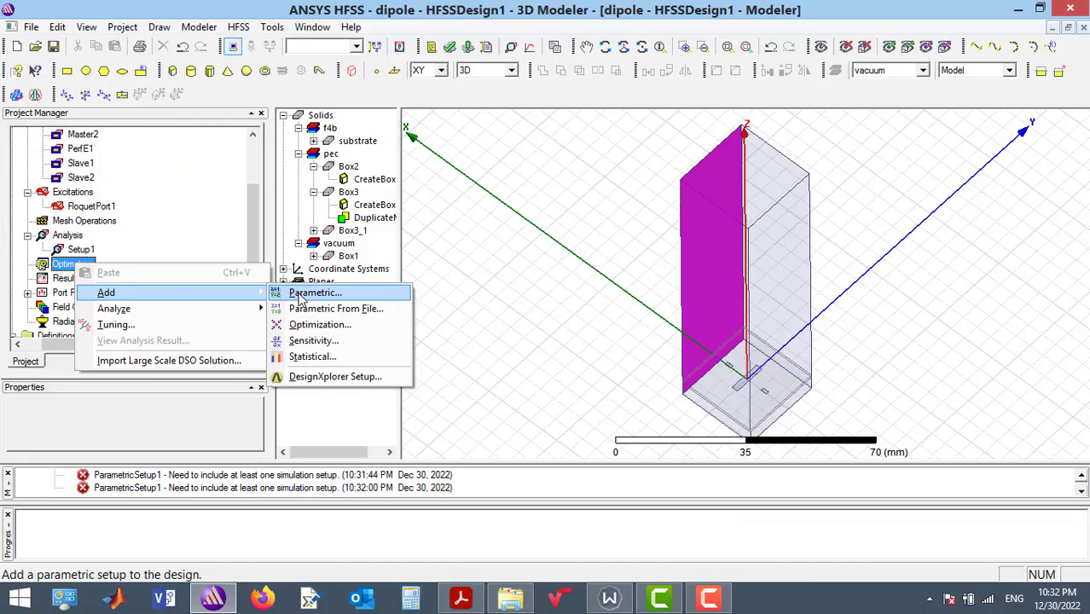
click(519, 284)
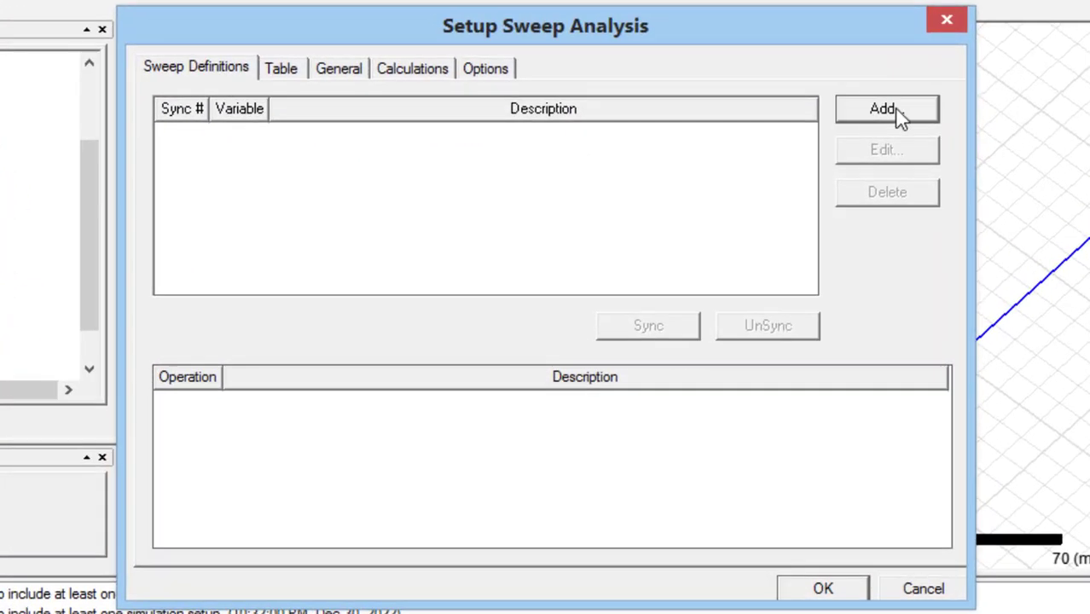
click(887, 109)
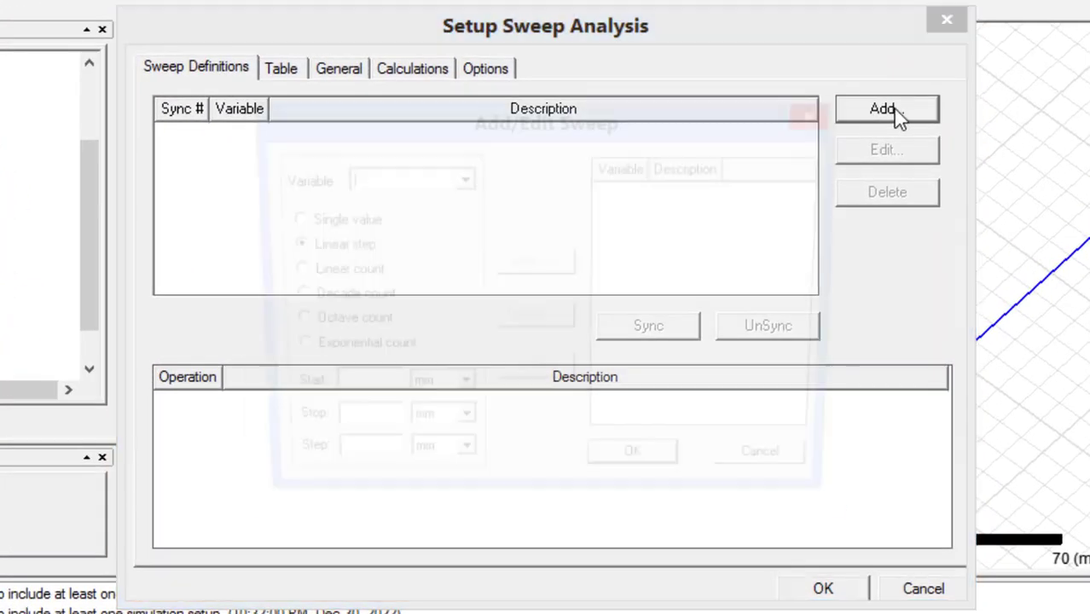
click(355, 392)
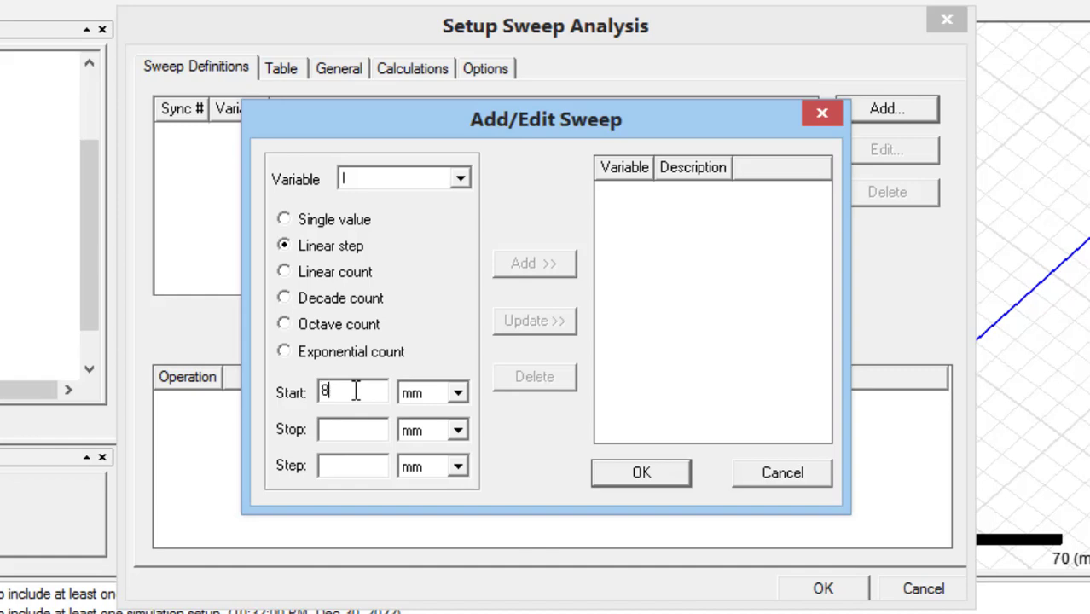
click(352, 466)
text(1)
click(532, 266)
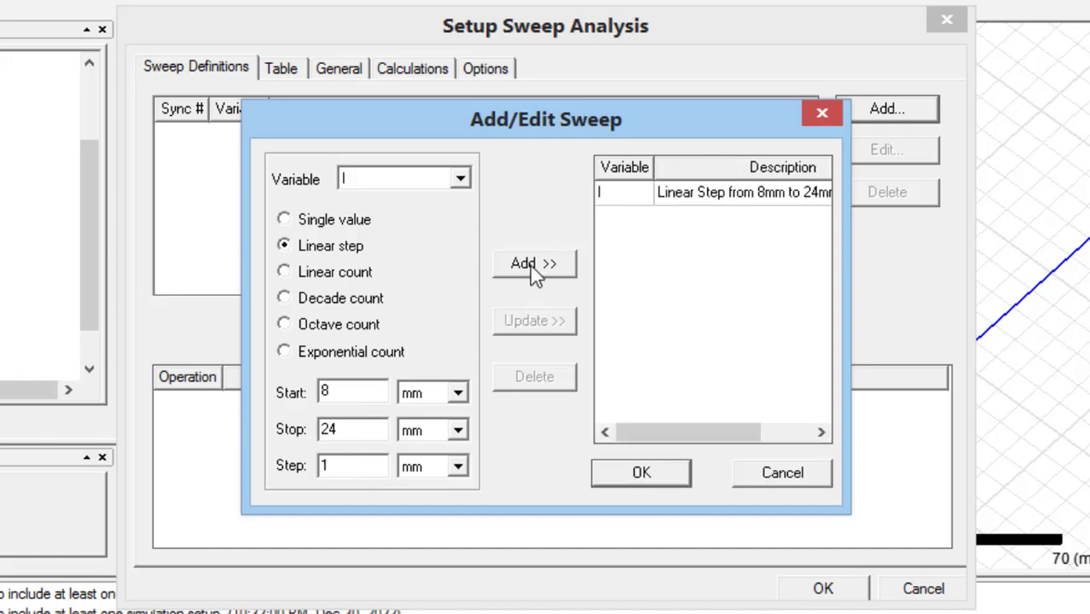
Add a gama sweep from 0.1 to 1 in 0.1 steps and save the parametric setup.
click(461, 181)
click(401, 219)
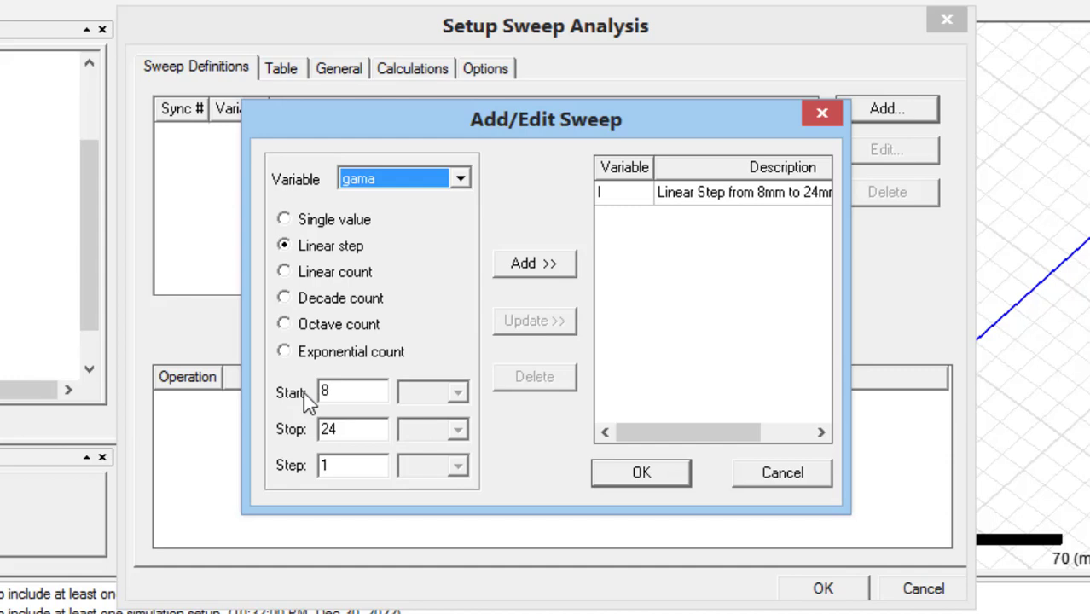
drag(334, 391, 268, 392)
text(.1)
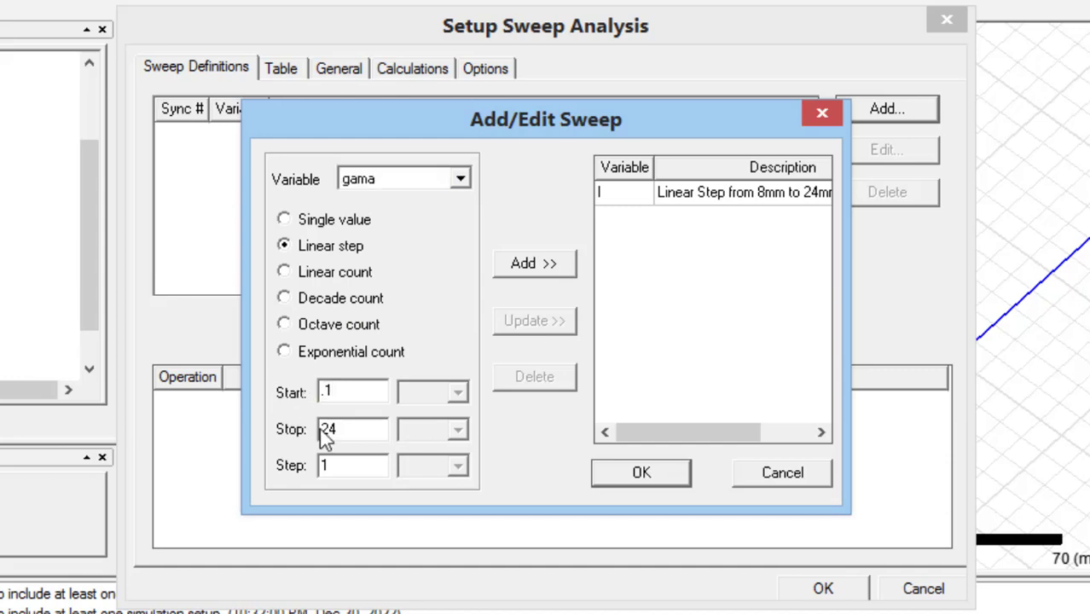
drag(357, 428, 213, 424)
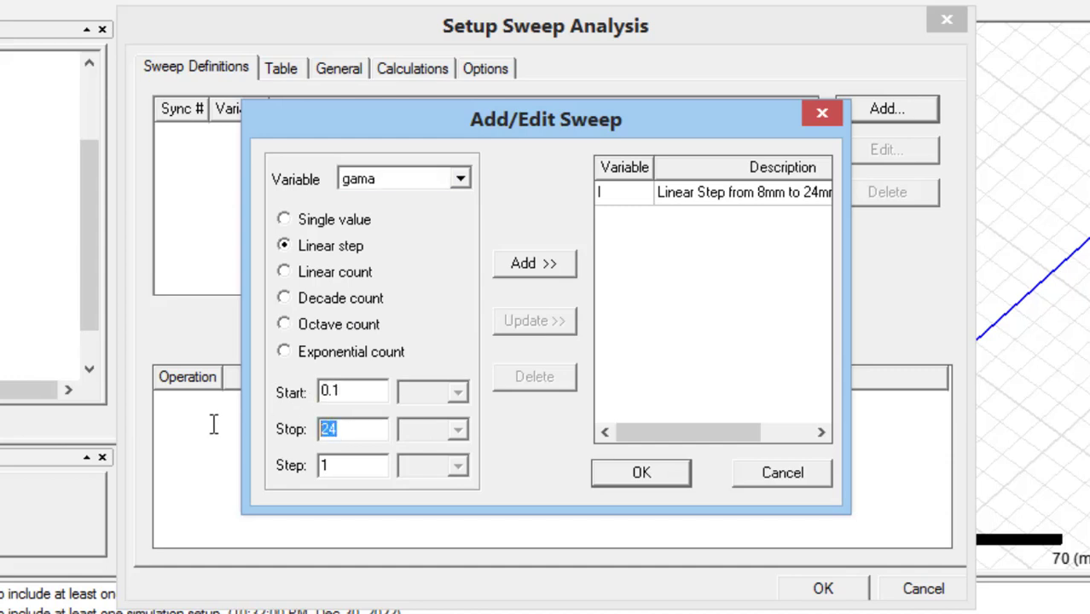
text(1)
drag(327, 466, 264, 470)
click(530, 264)
click(672, 474)
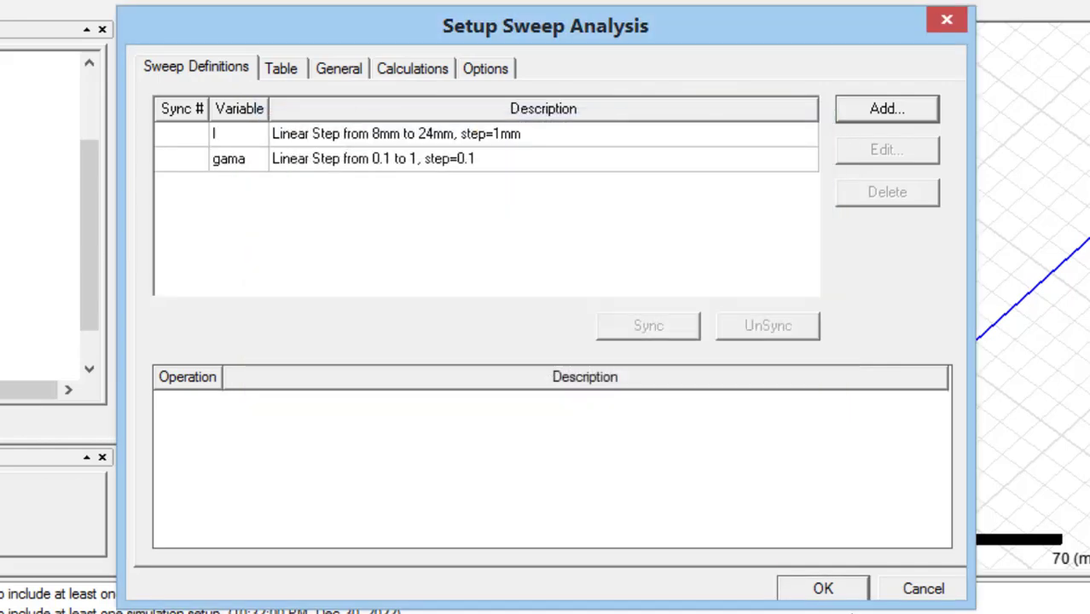
click(842, 591)
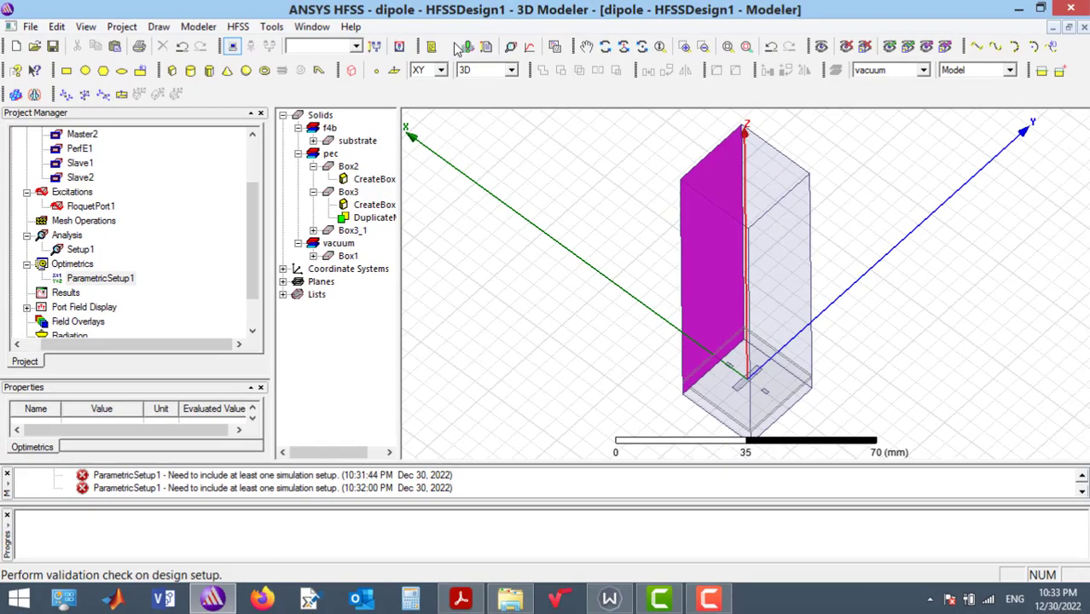
Validate the design and solve all setups, including the parametric sweep.
click(480, 37)
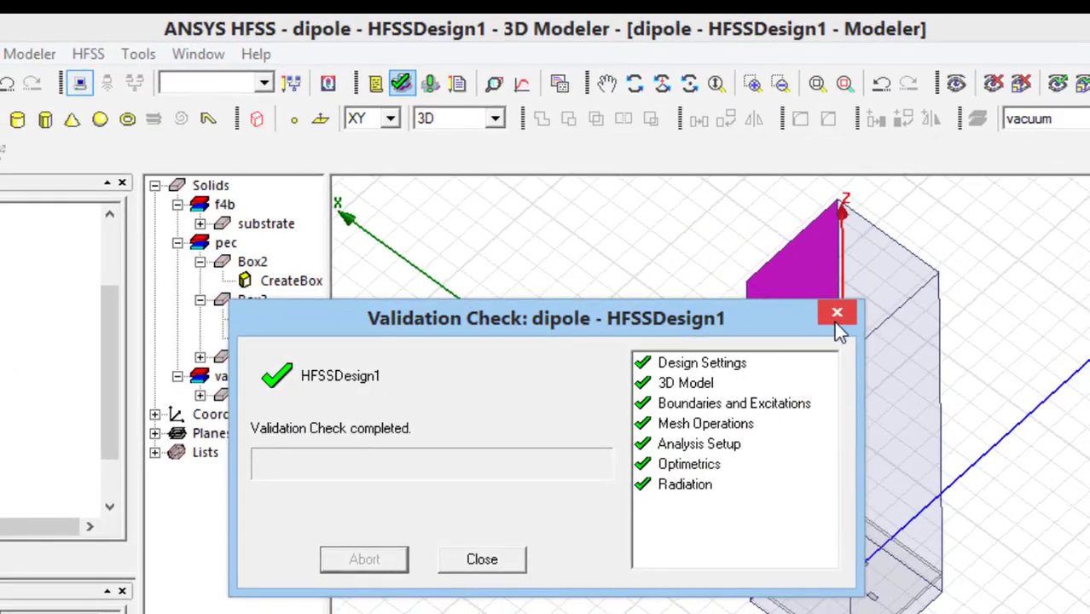
click(836, 320)
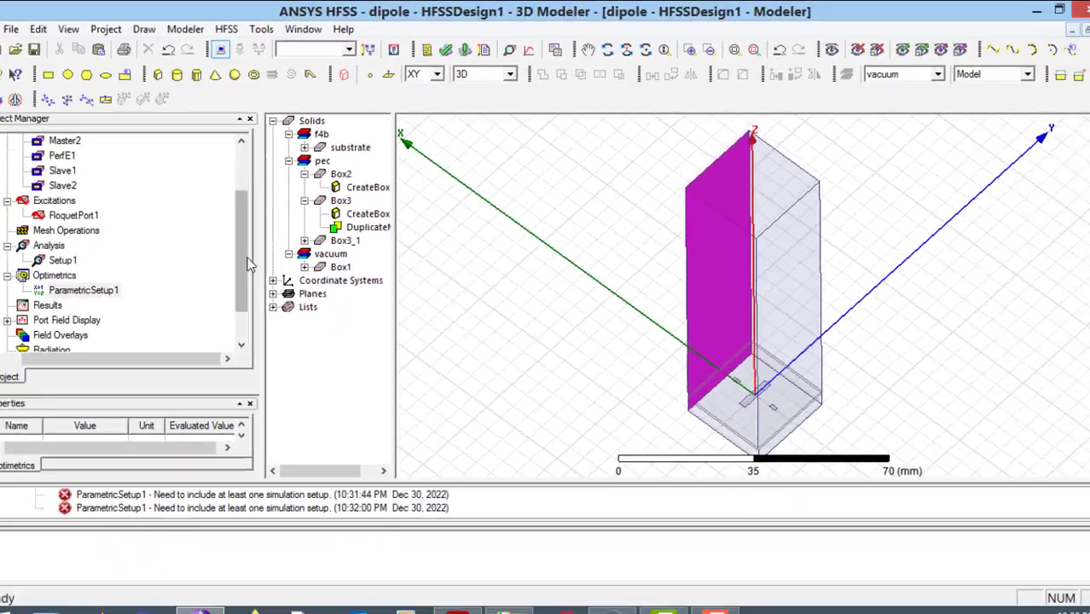
drag(246, 256, 243, 287)
click(508, 48)
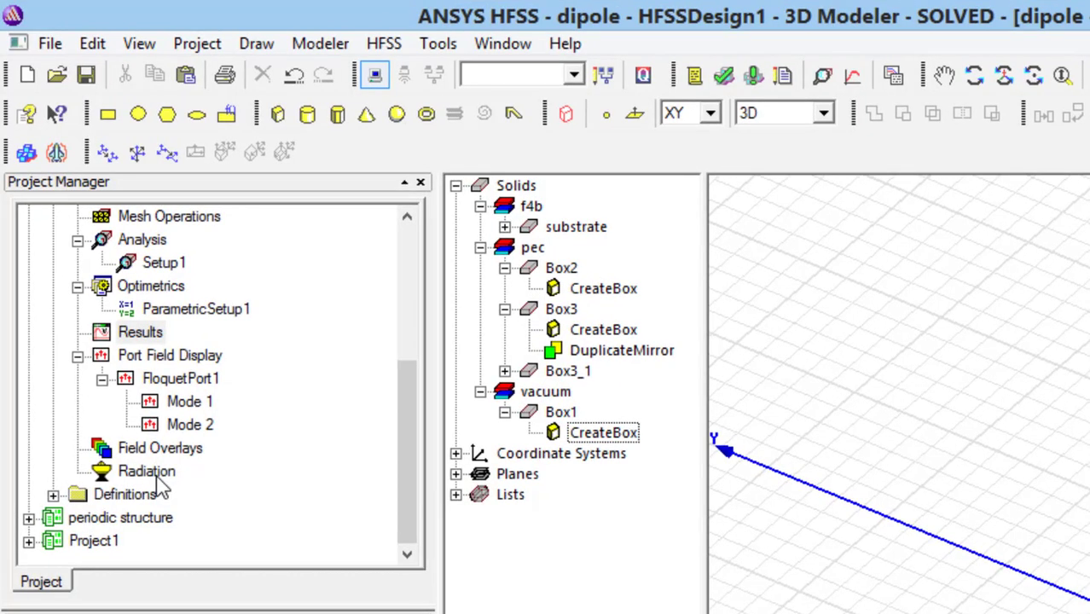
Create a rectangular plot report of S11 phase in degrees with l as the primary sweep.
click(143, 333)
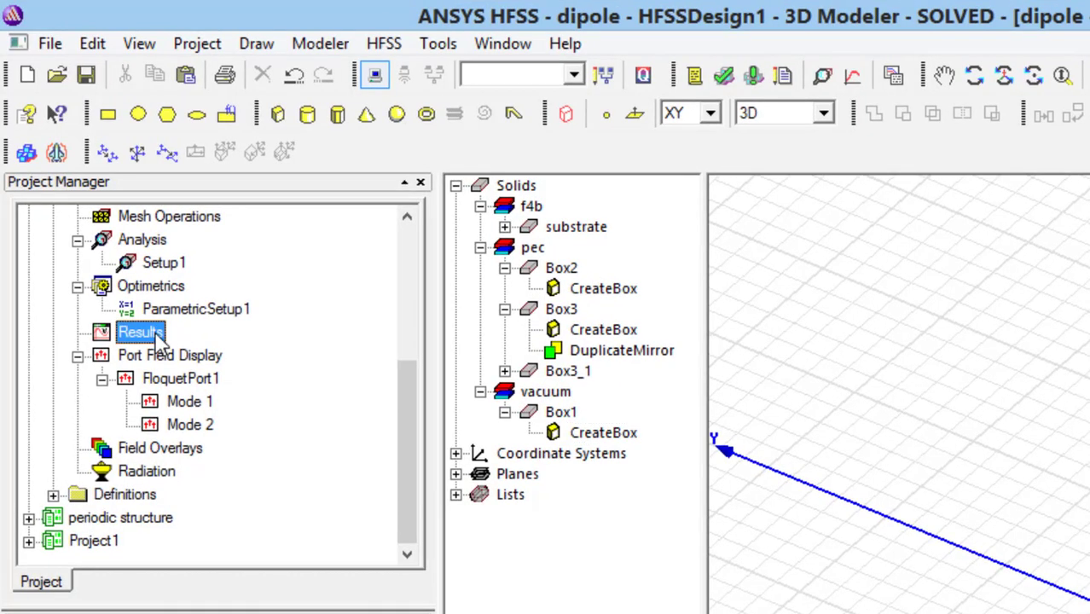
right_click(157, 336)
mouse_move(219, 336)
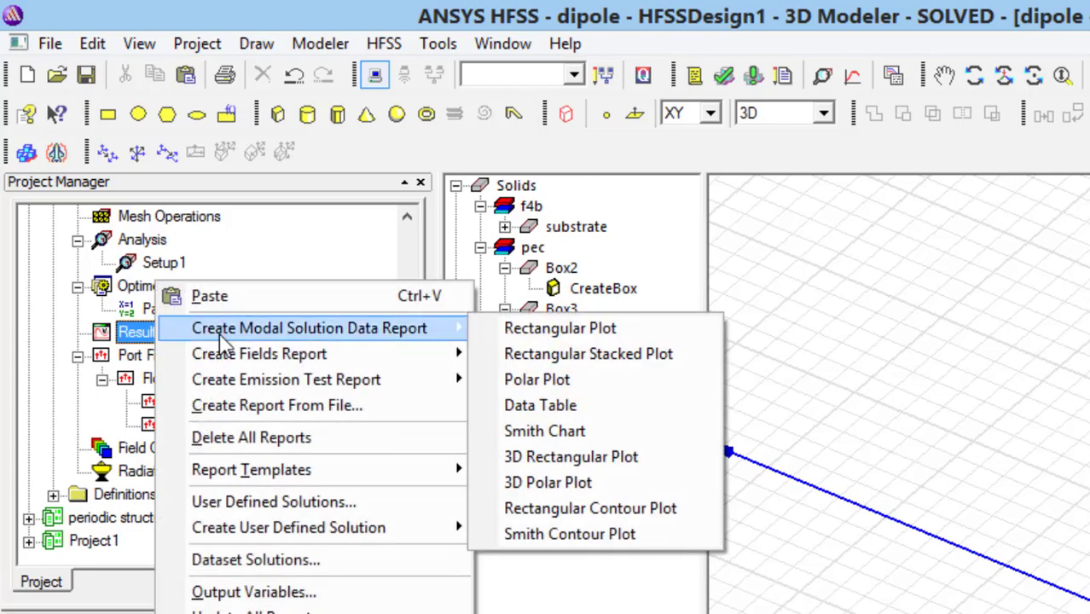
click(520, 335)
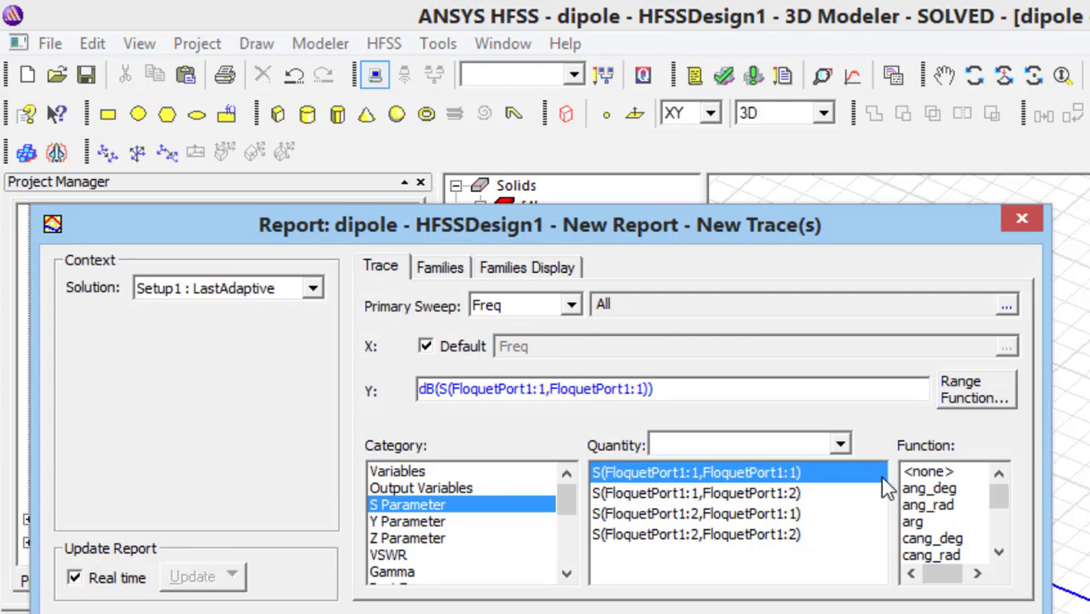
click(945, 493)
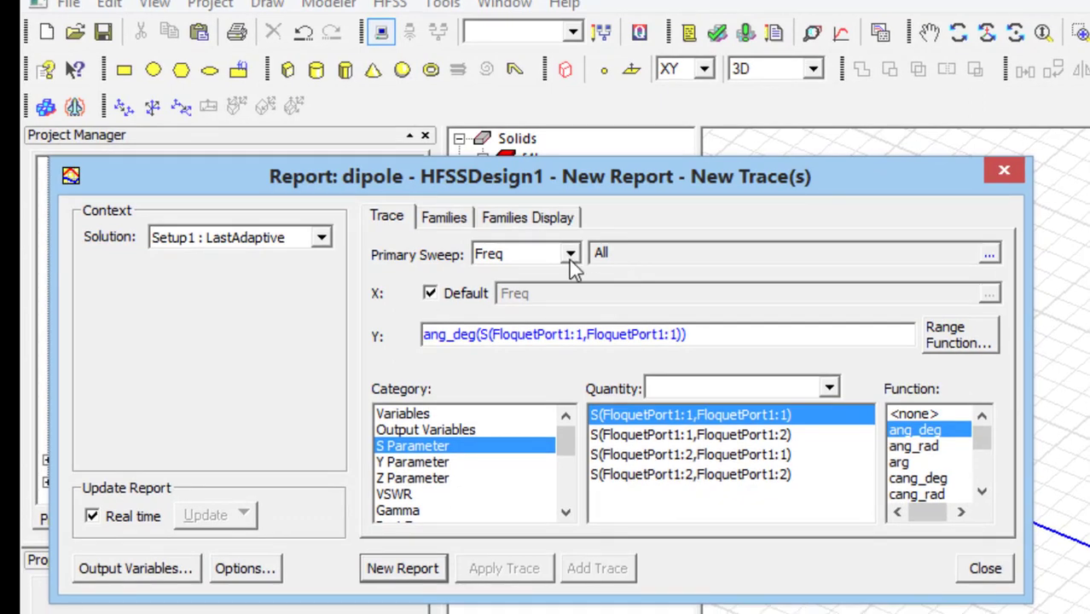
click(570, 260)
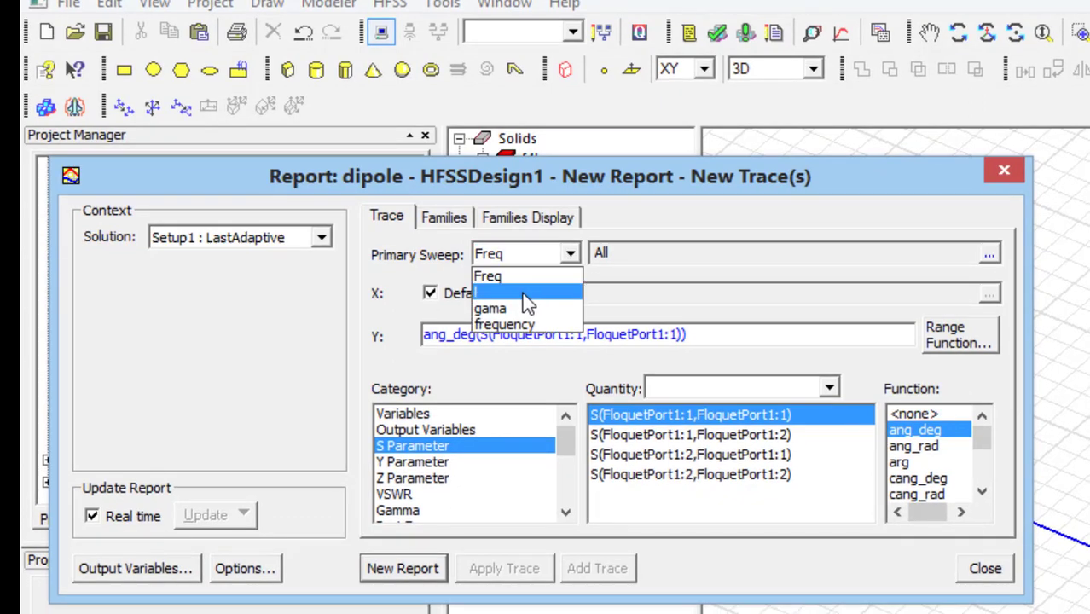
click(523, 294)
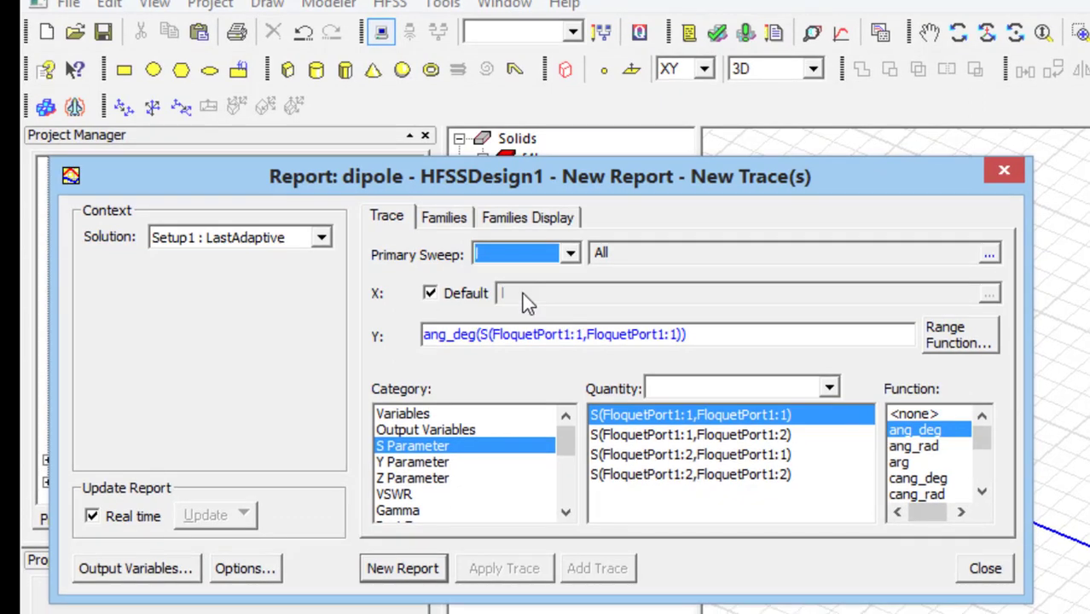
click(442, 218)
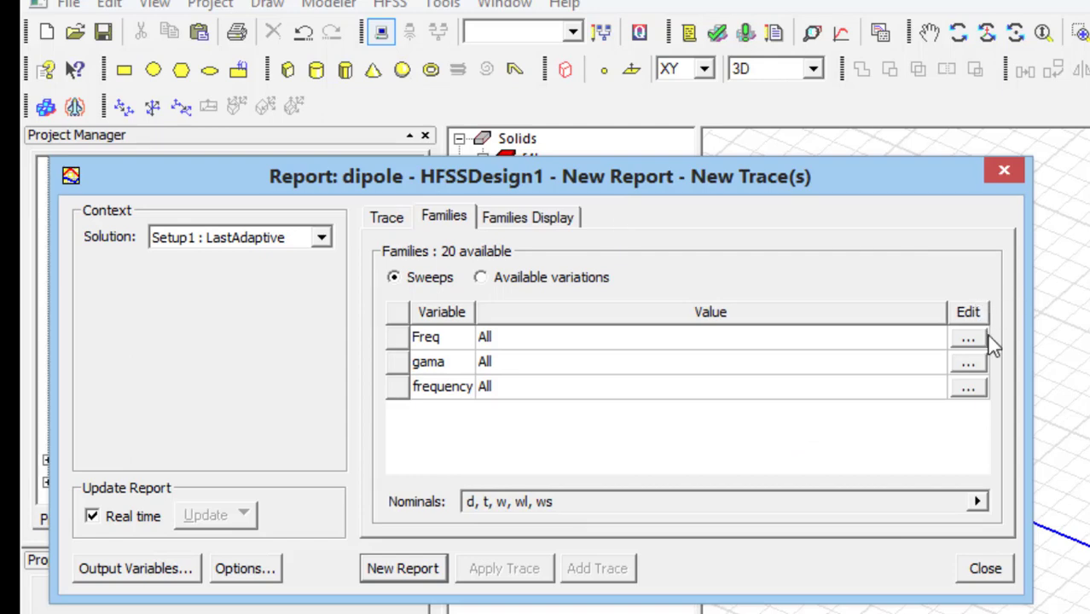
click(977, 361)
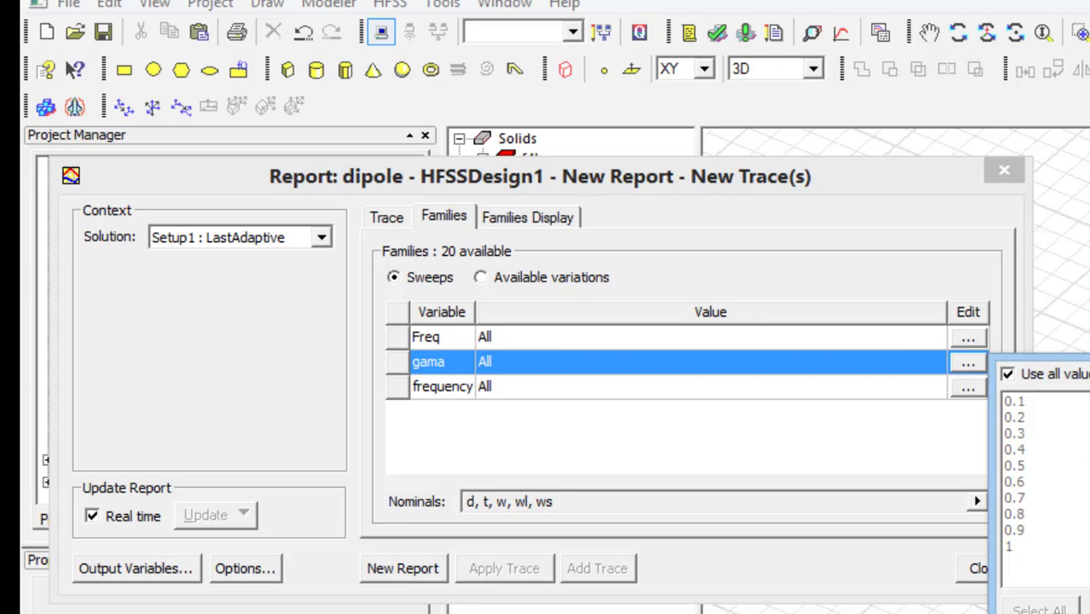
key(Escape)
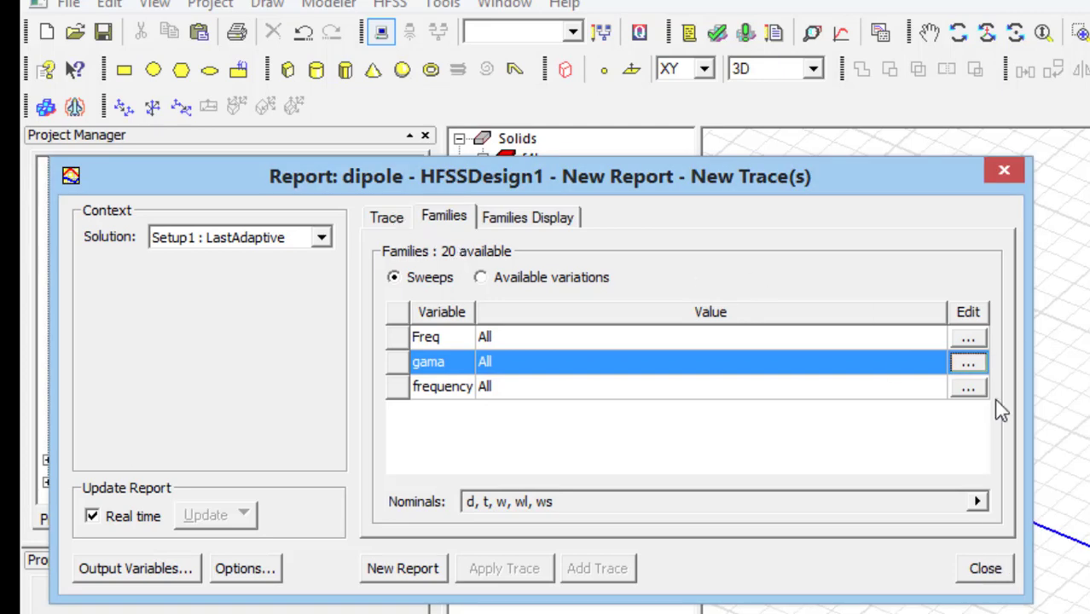
click(389, 219)
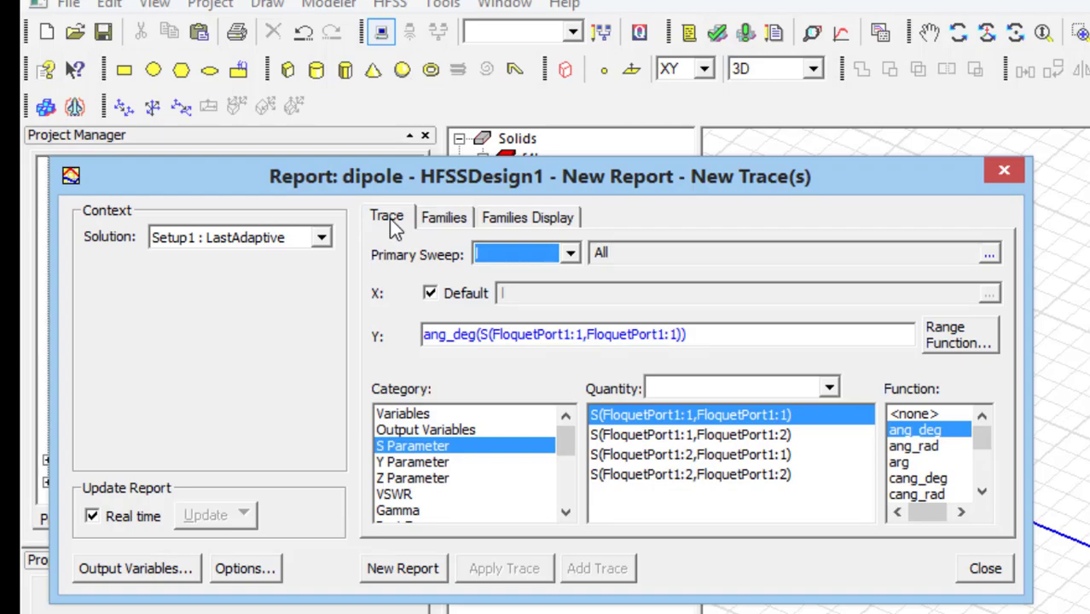
click(411, 568)
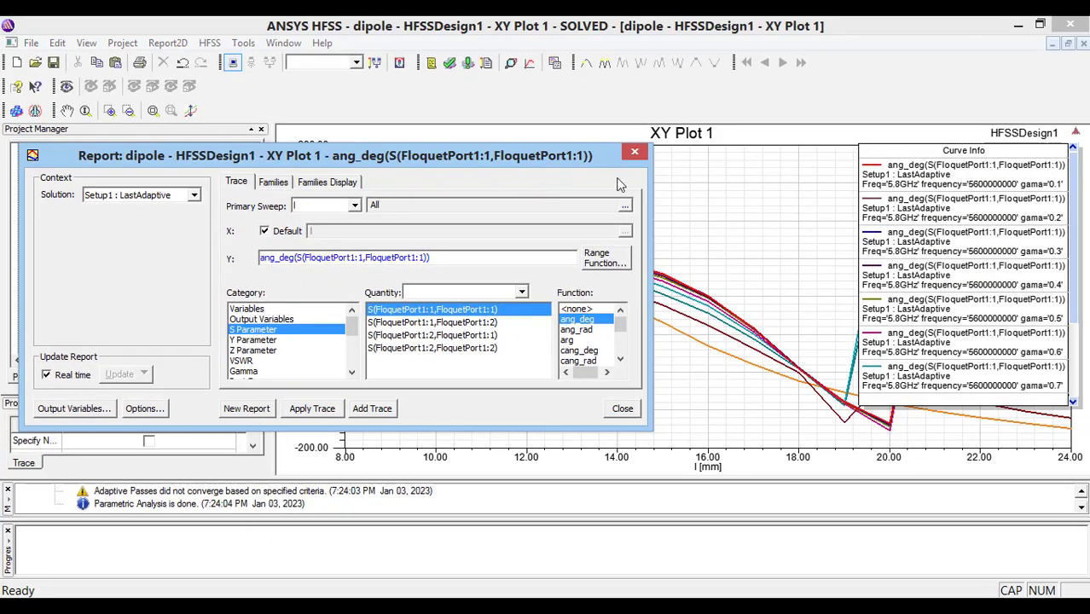
Close the report dialog and move the Curve Info legend to the lower left of XY Plot 1.
click(636, 152)
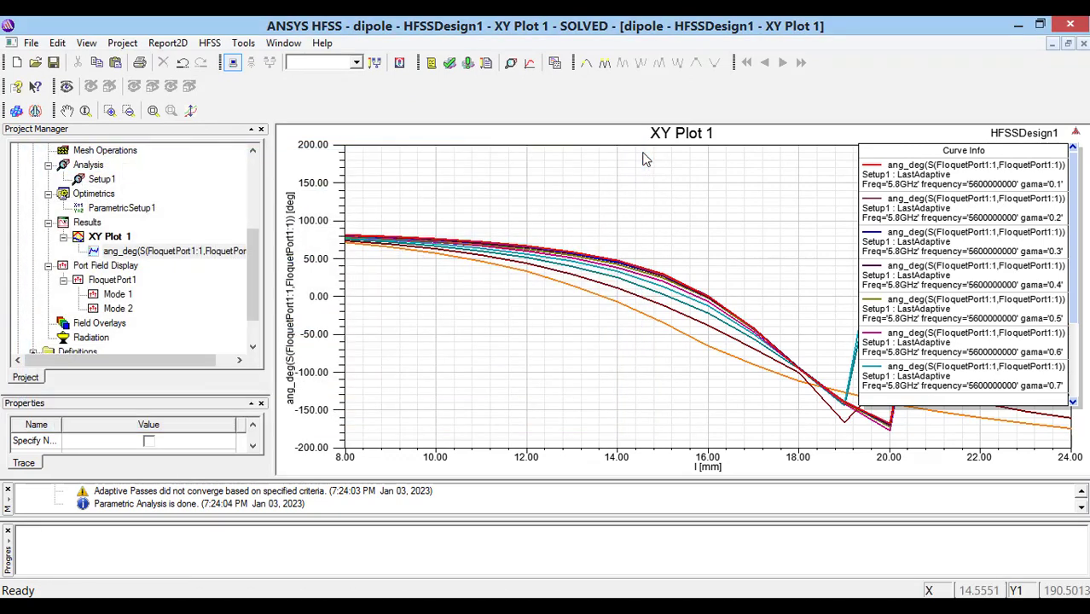
drag(971, 269, 419, 414)
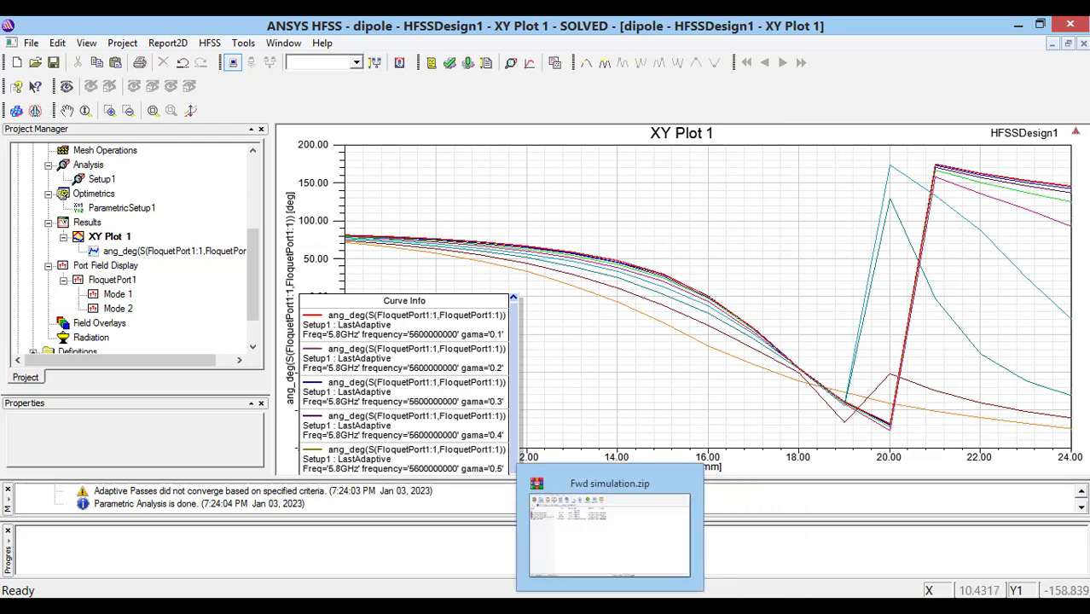
mouse_move(461, 607)
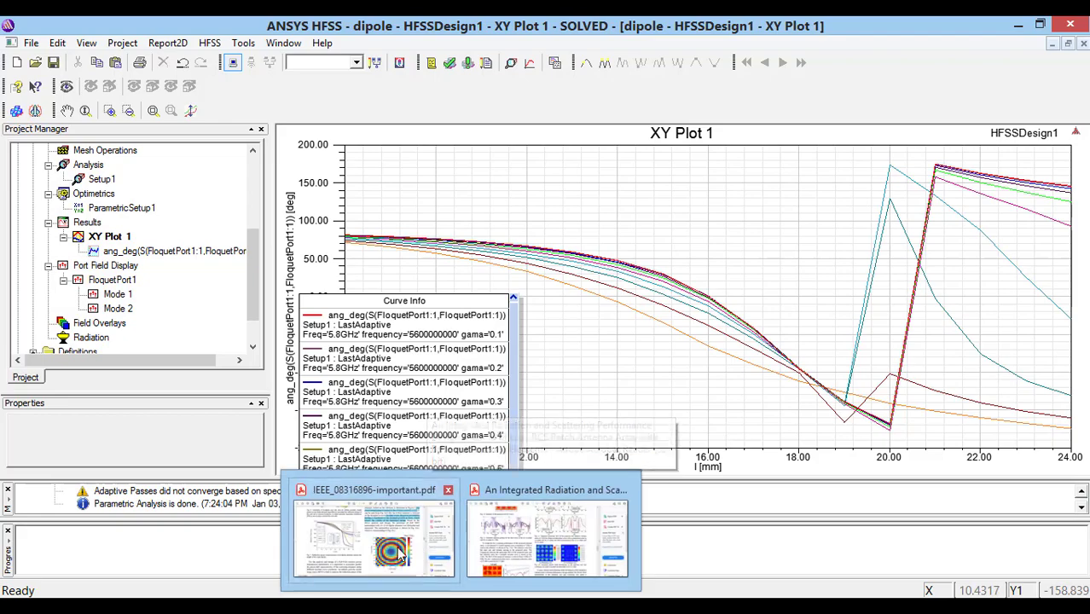
key(alt+Tab)
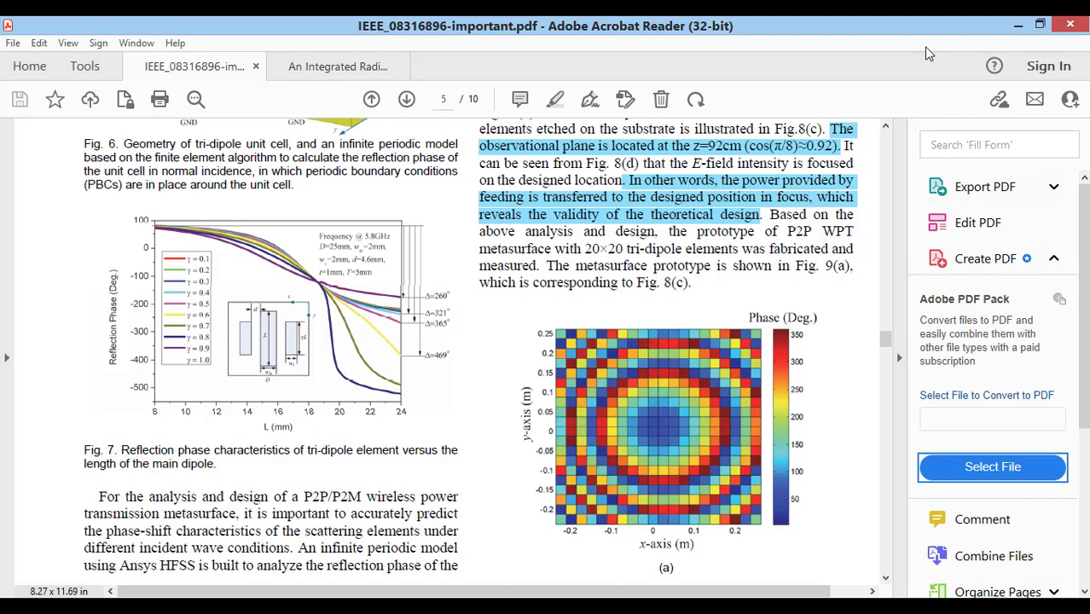
click(1019, 26)
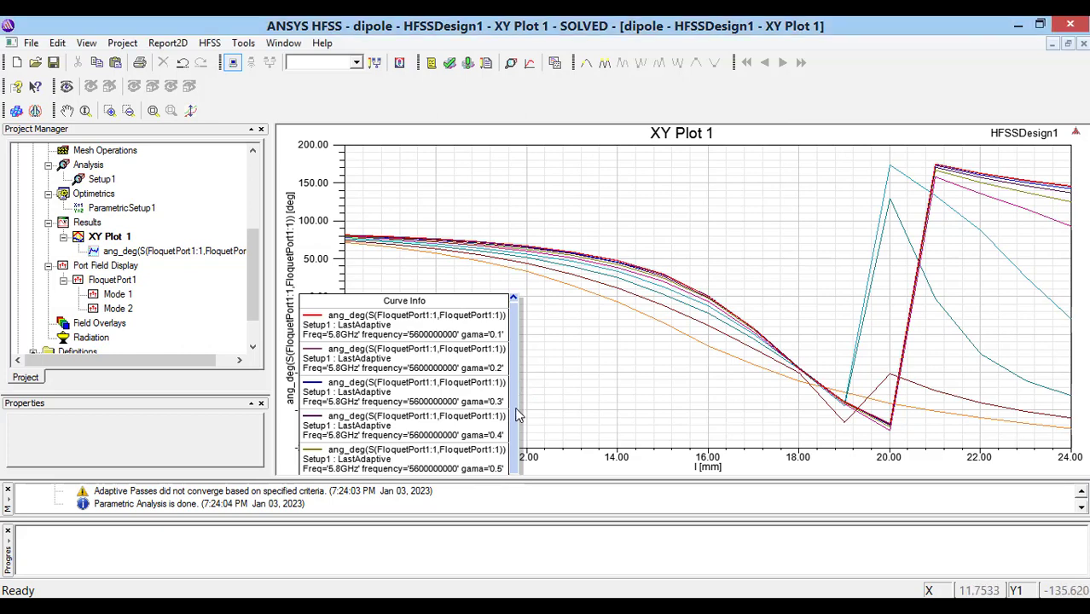
Select the gama=0.6 entry in the Curve Info legend to highlight its trace.
scroll(518, 415, down, 1)
click(484, 463)
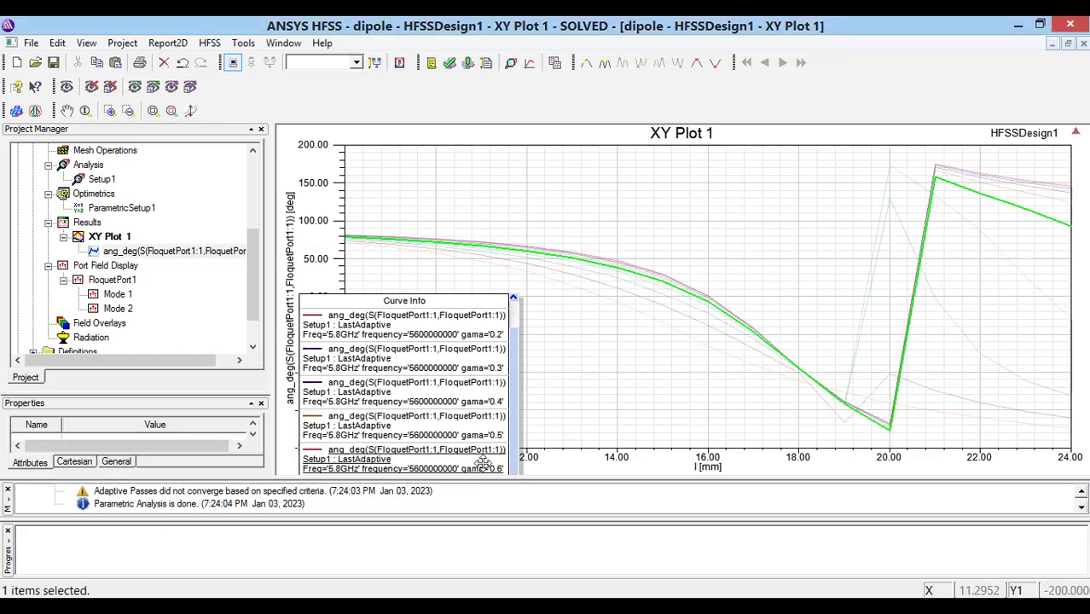